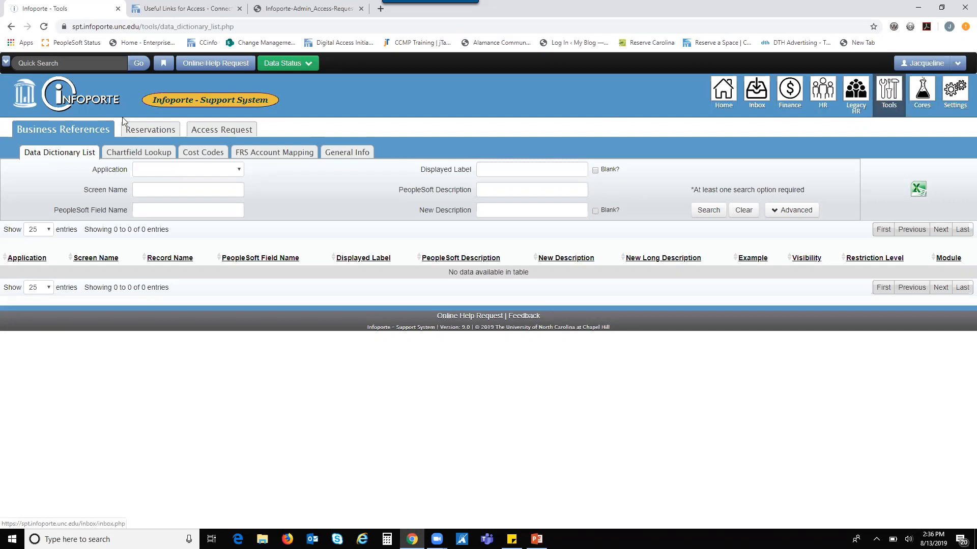
Step: Open the Access Request Tool New form and scroll through its blank sections
left_click(224, 134)
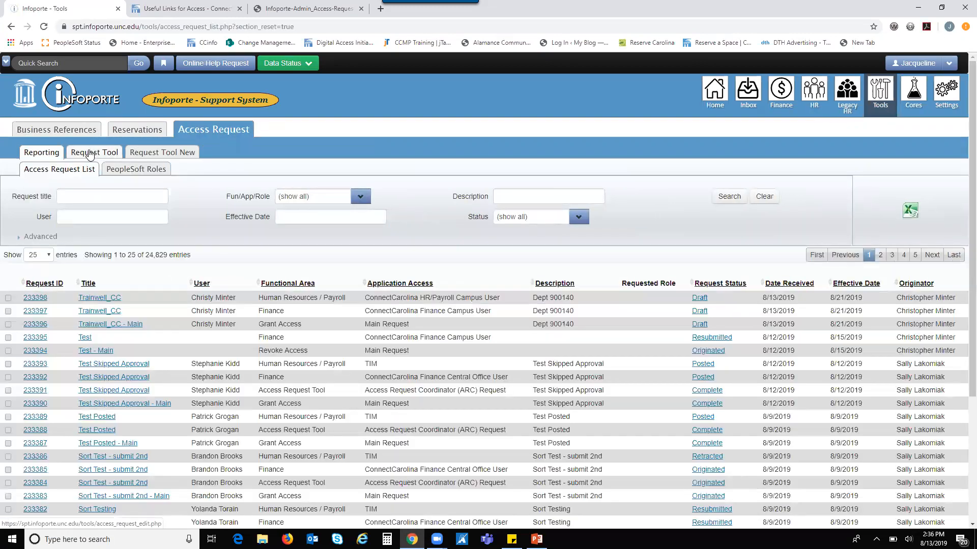
left_click(89, 153)
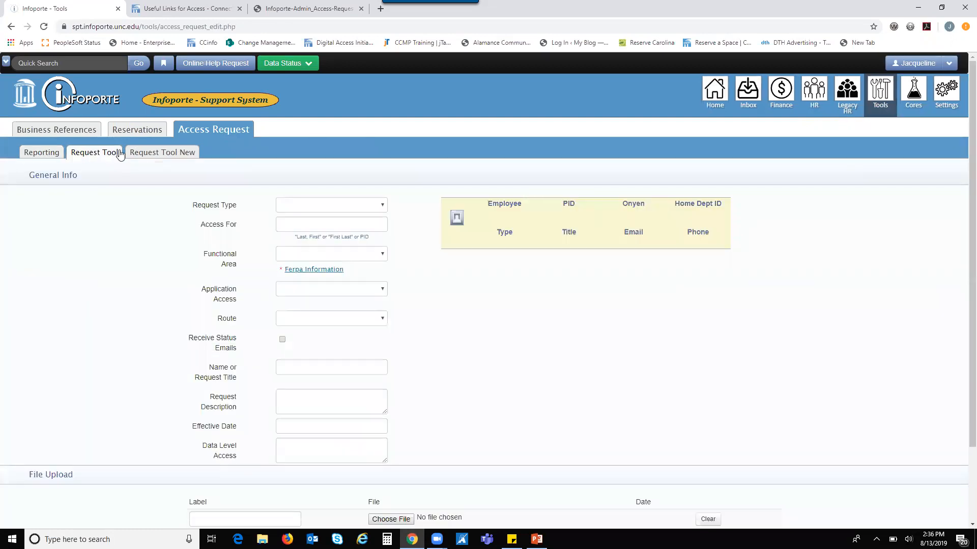
left_click(149, 154)
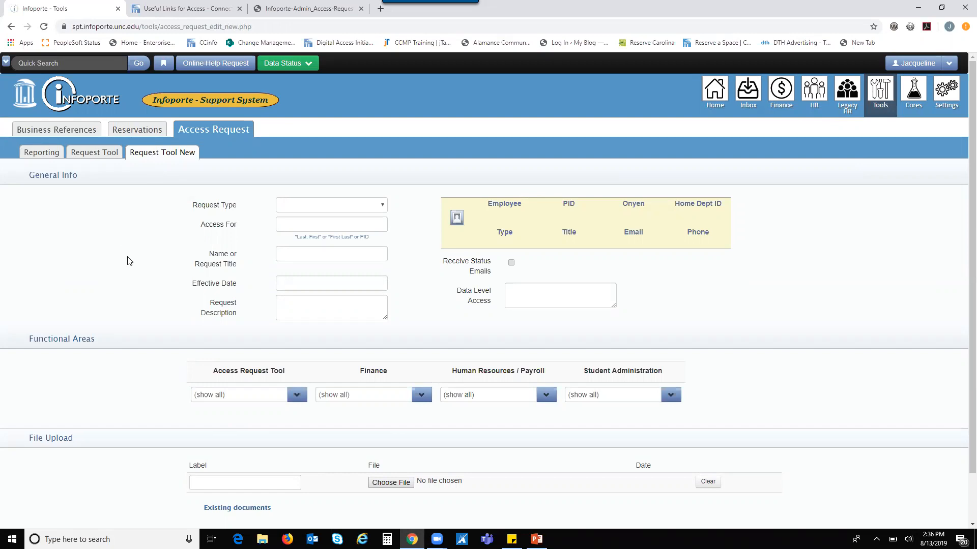
scroll(129, 261, "down", 1)
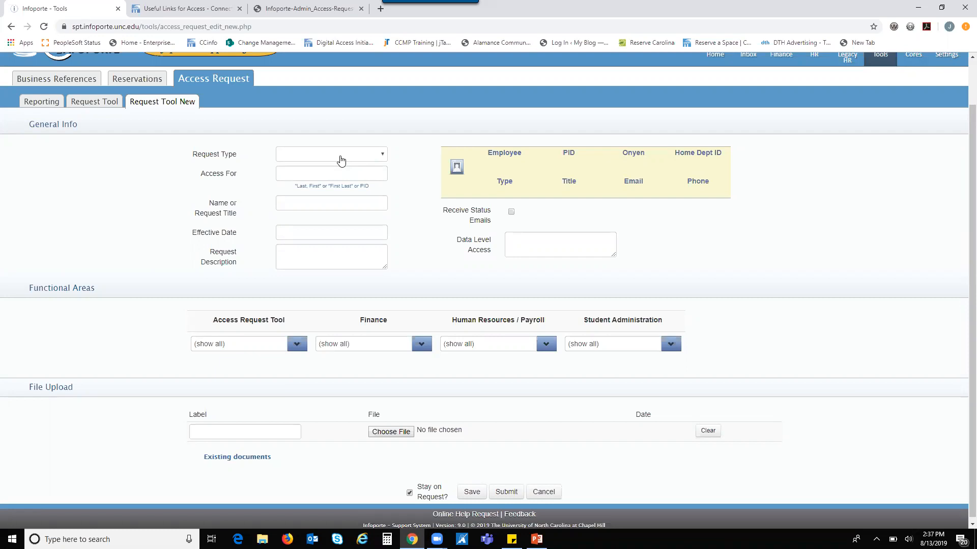
Step: Set Request Type to Grant Access and select the target employee by PID in Access For
left_click(341, 160)
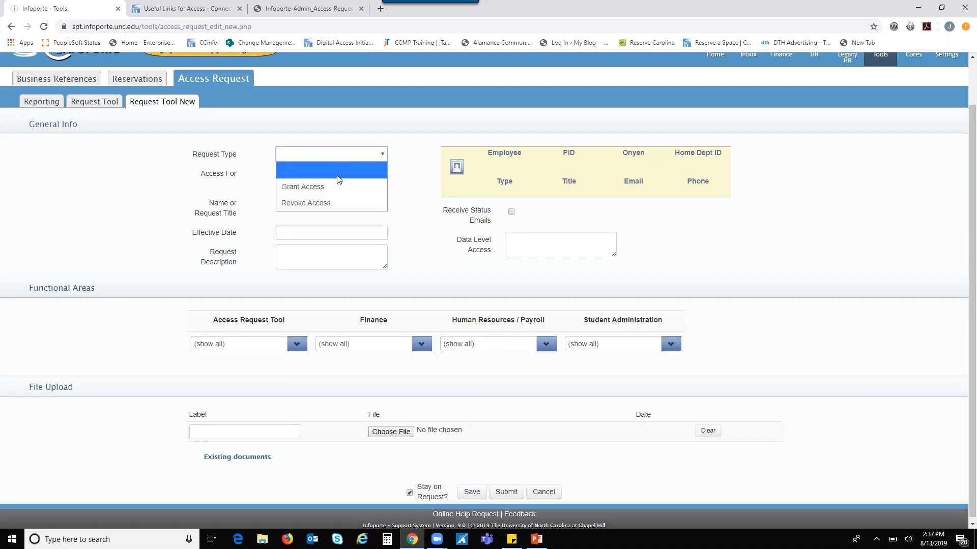
left_click(335, 189)
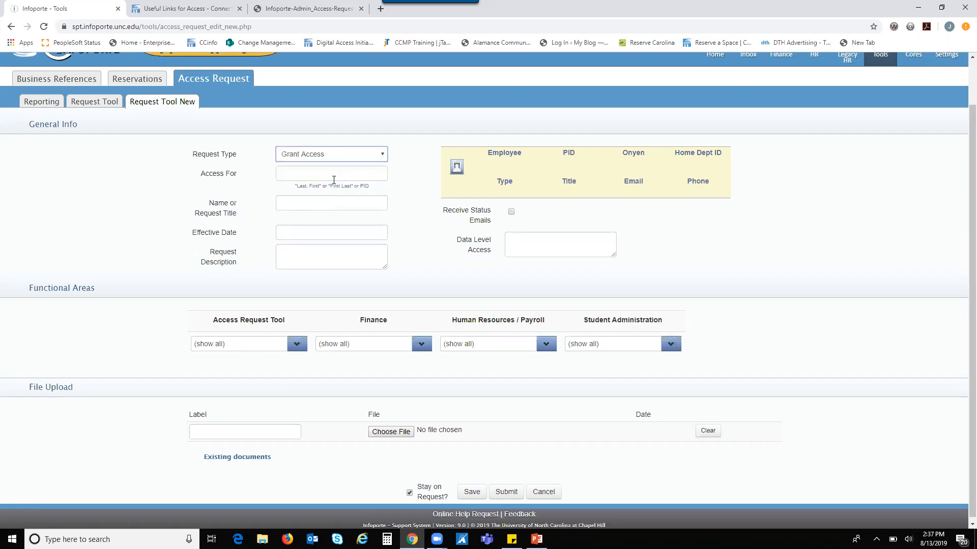
left_click(333, 175)
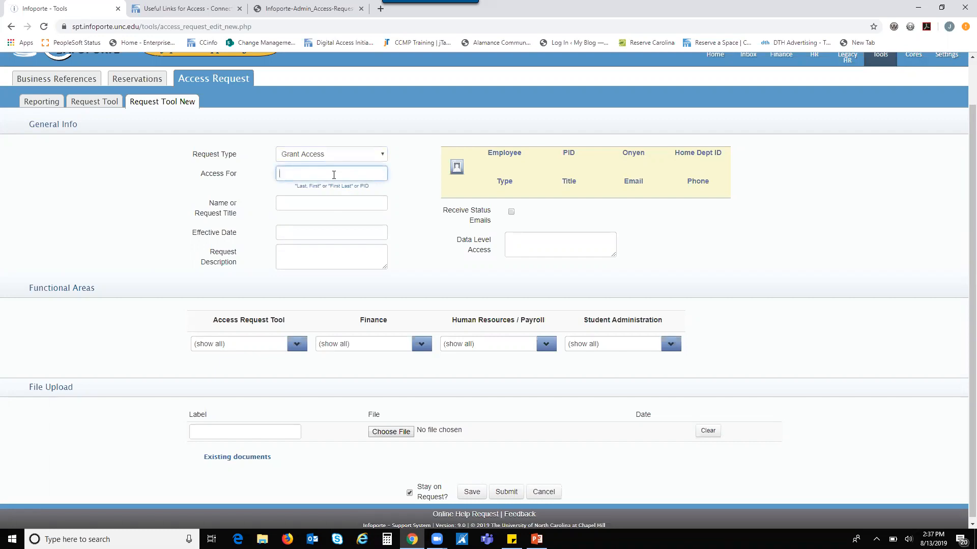
key("Return")
left_click(334, 173)
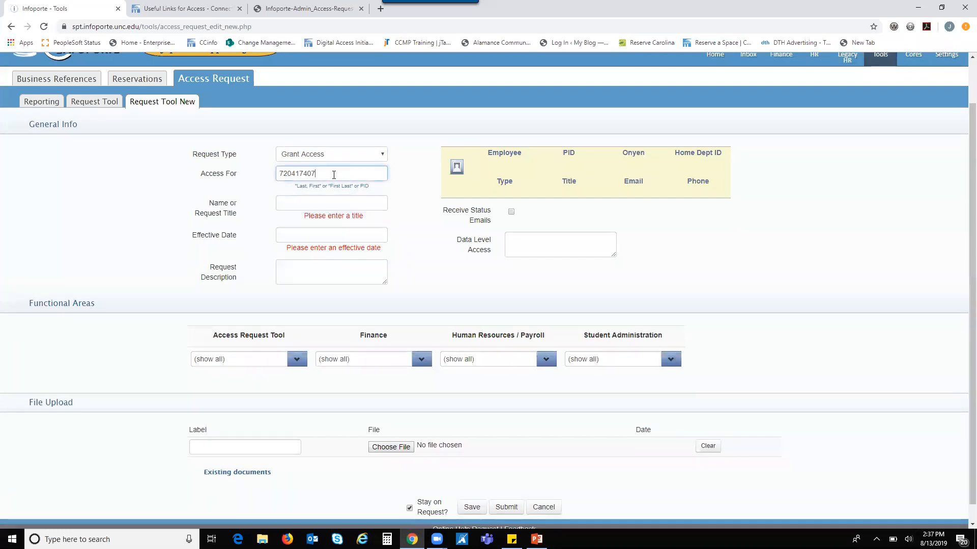
key("BackSpace")
key("BackSpace")
key("BackSpace")
key("BackSpace")
key("BackSpace")
key("BackSpace")
key("BackSpace")
key("BackSpace")
key("BackSpace")
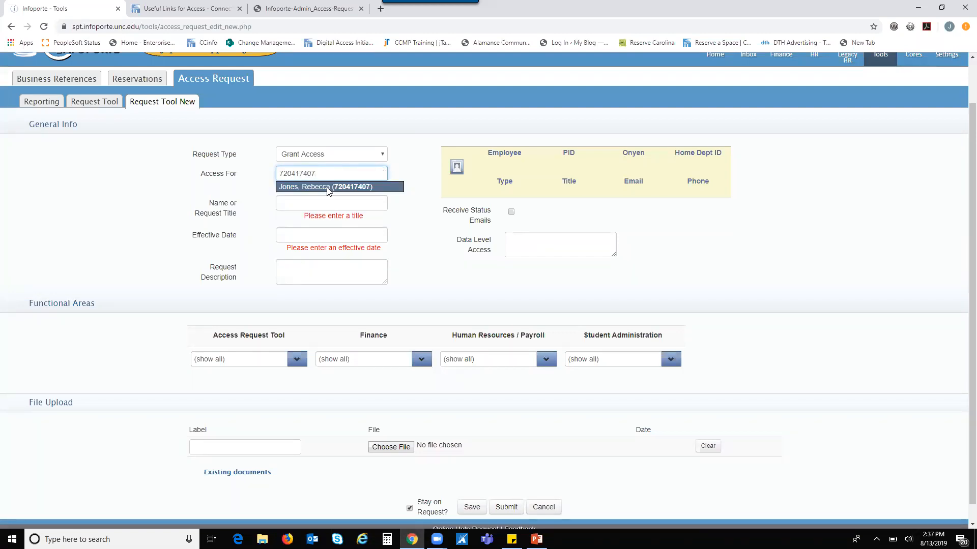
left_click(328, 187)
scroll(405, 192, "down", 1)
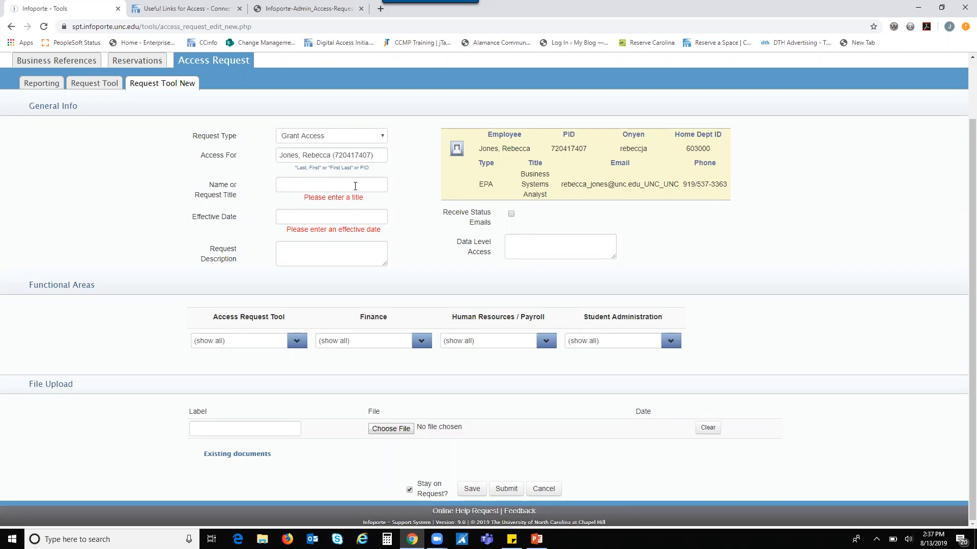
Step: Enter the demo request title, effective date 08/13/2019, and description 'Testing the new tool'
left_click(355, 186)
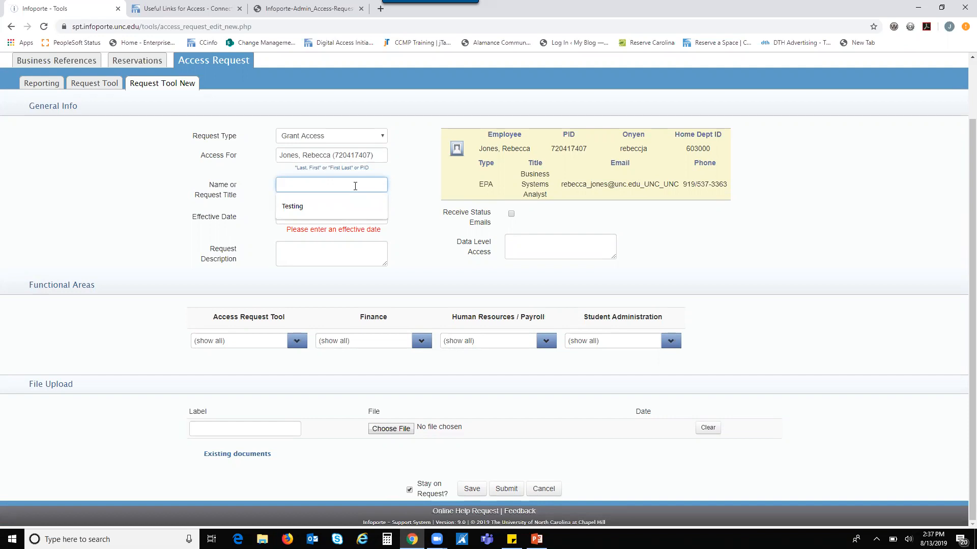
type("Demo -")
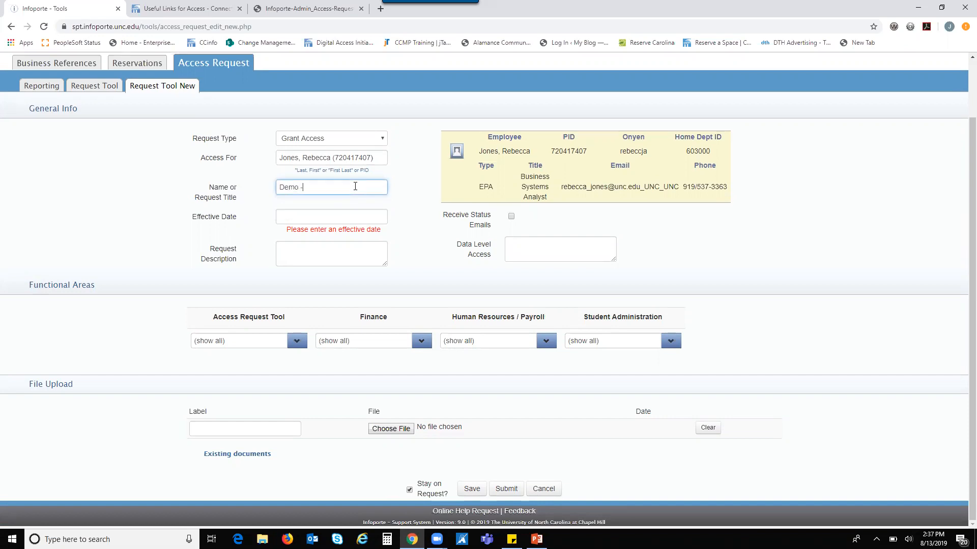
type(" R. Jones")
left_click(332, 215)
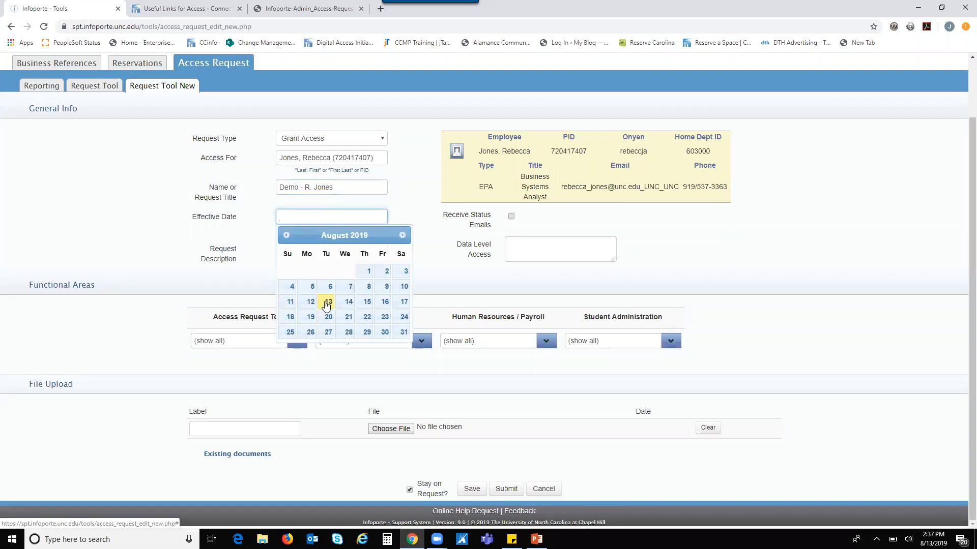
left_click(326, 303)
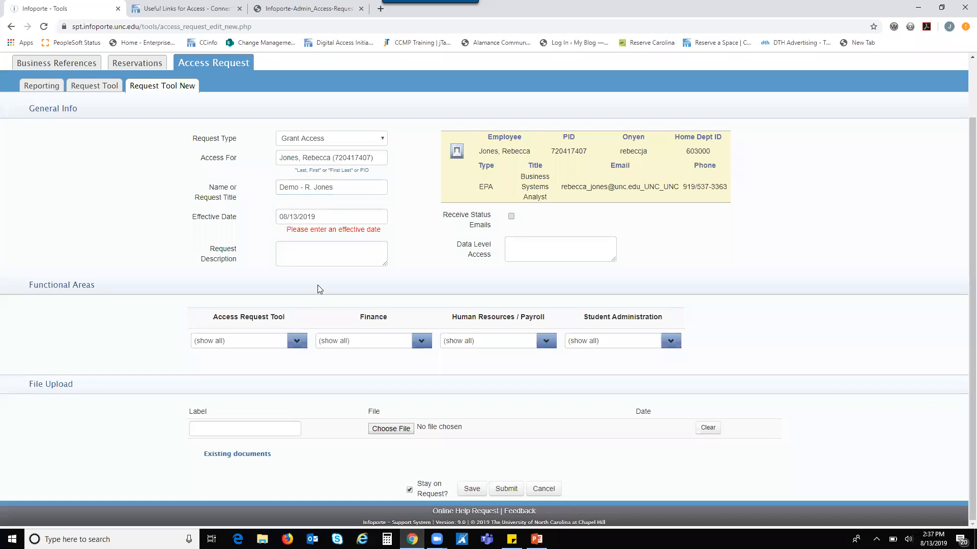
left_click(319, 255)
type("Testing the news")
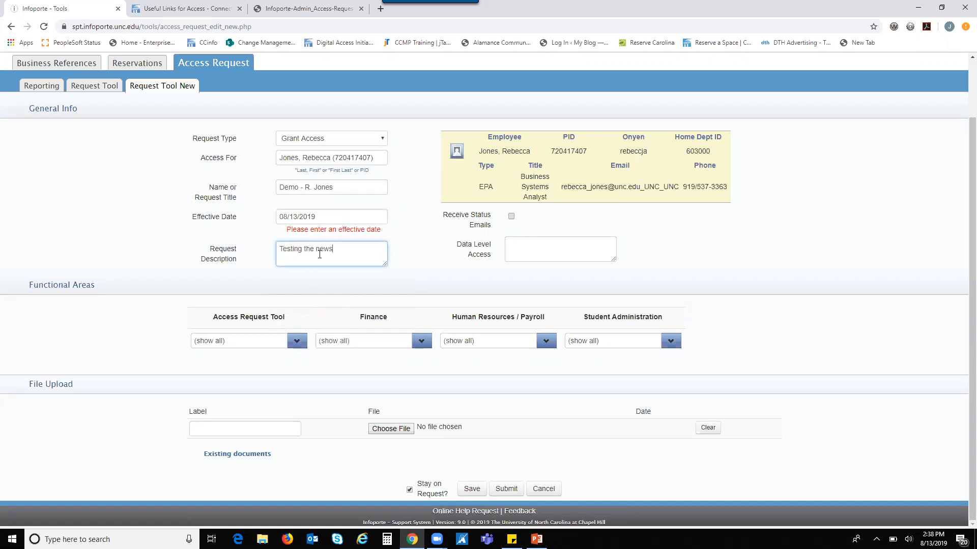
key("BackSpace")
type("tool")
Step: Check Vendor Catalog, Campus Vouchers, Creating and Changing Vendors, and Web Travel User Finance roles
left_click(422, 341)
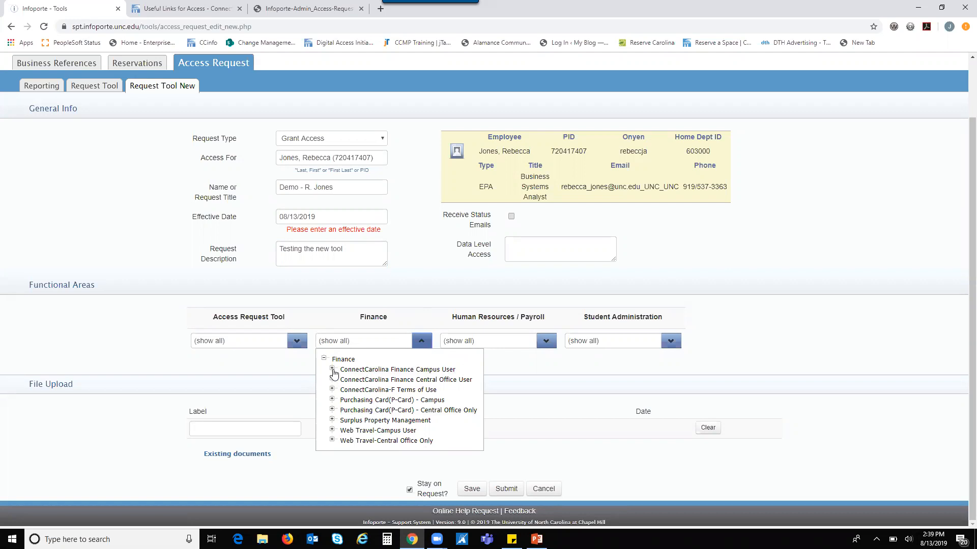
left_click(332, 370)
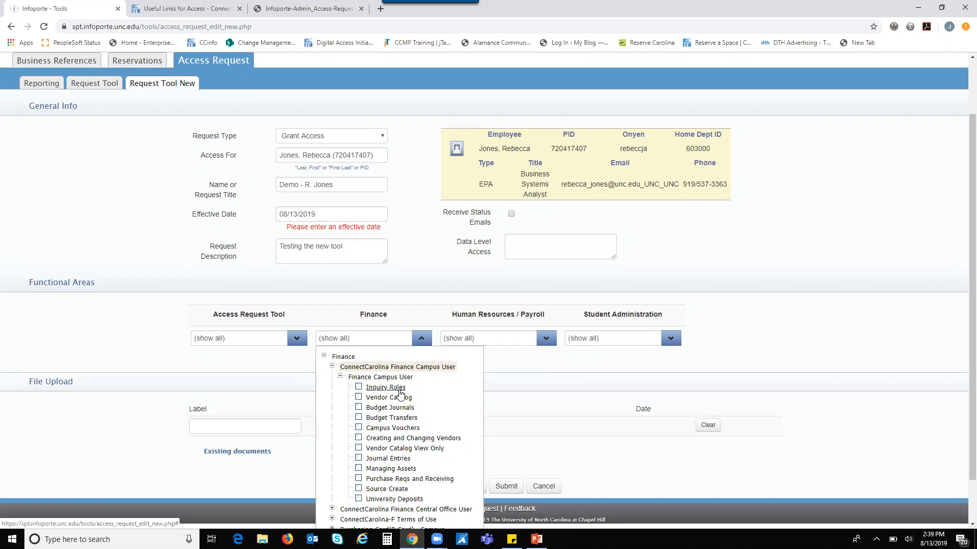
left_click(358, 400)
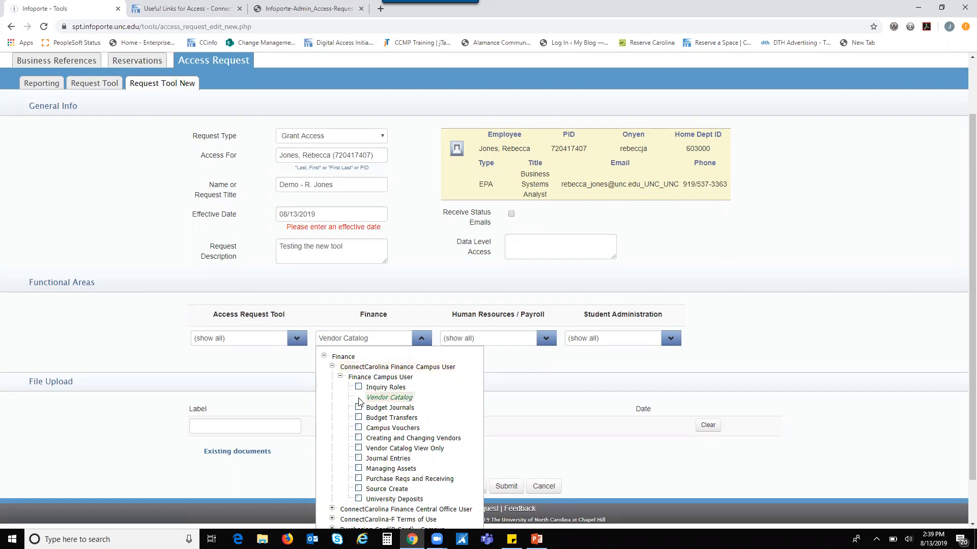
left_click(359, 428)
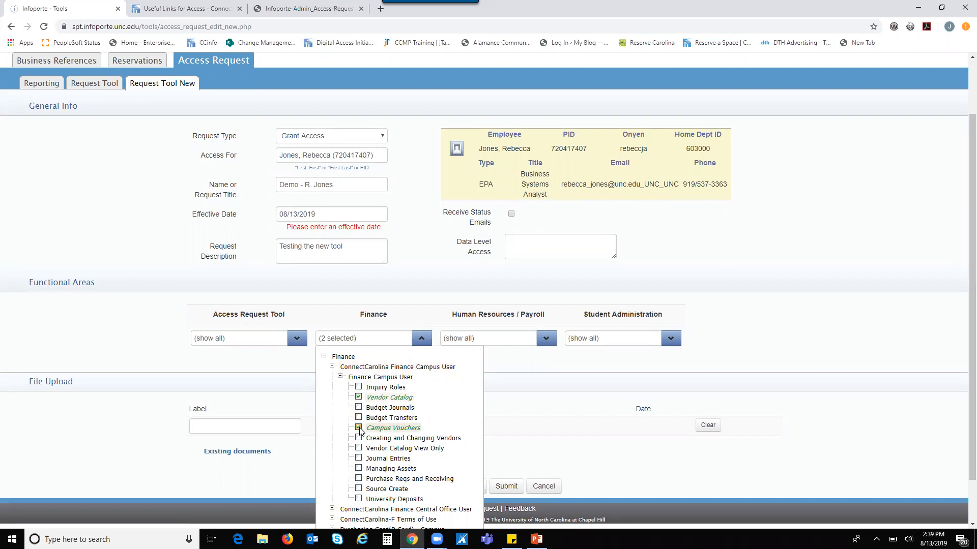
left_click(358, 439)
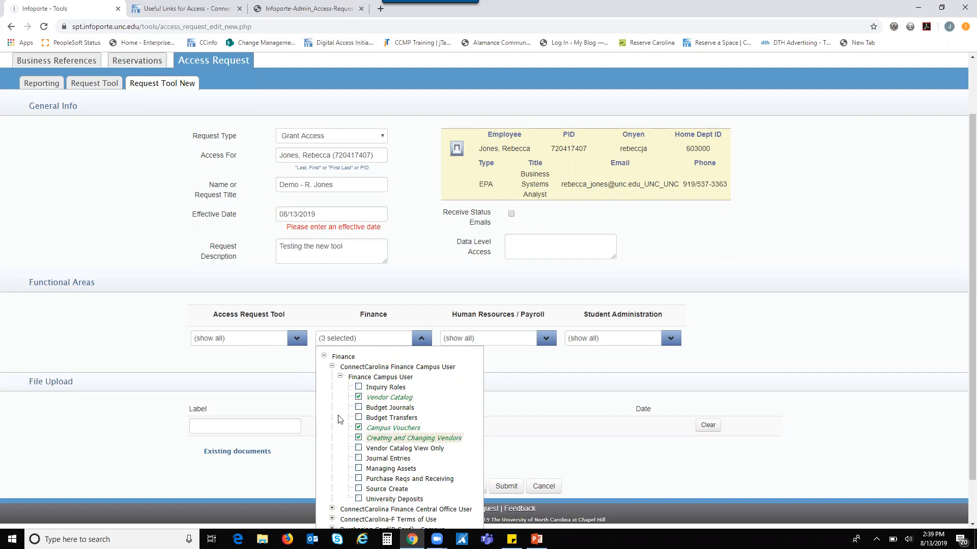
scroll(327, 416, "down", 1)
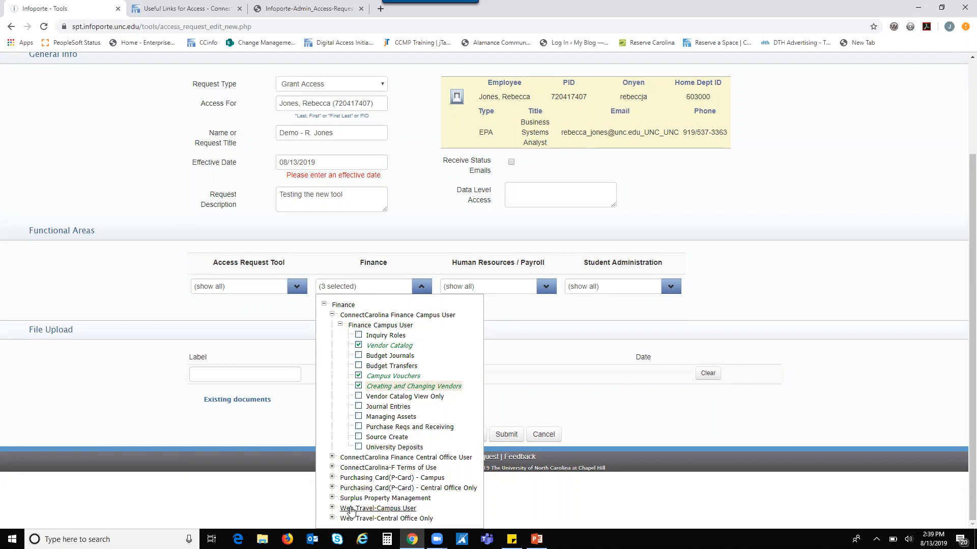
left_click(332, 509)
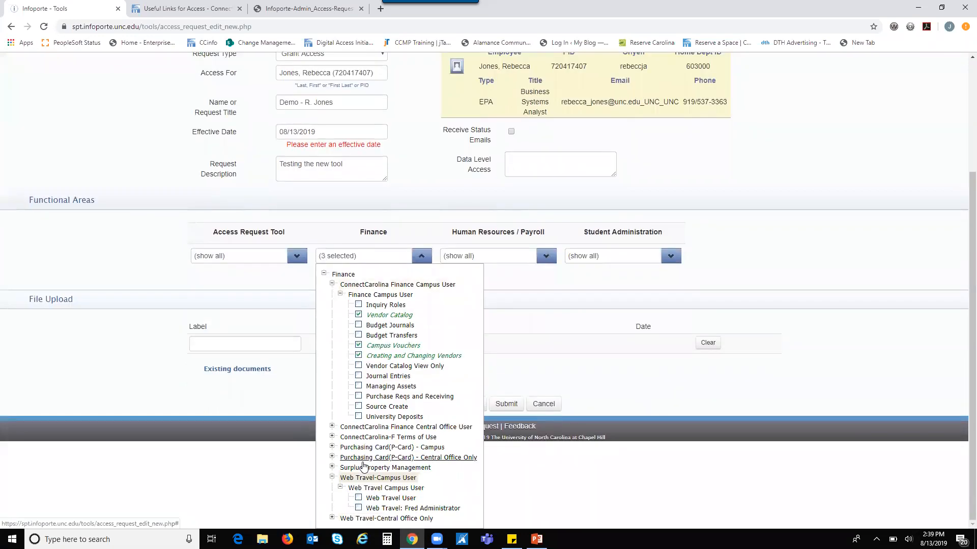
left_click(358, 499)
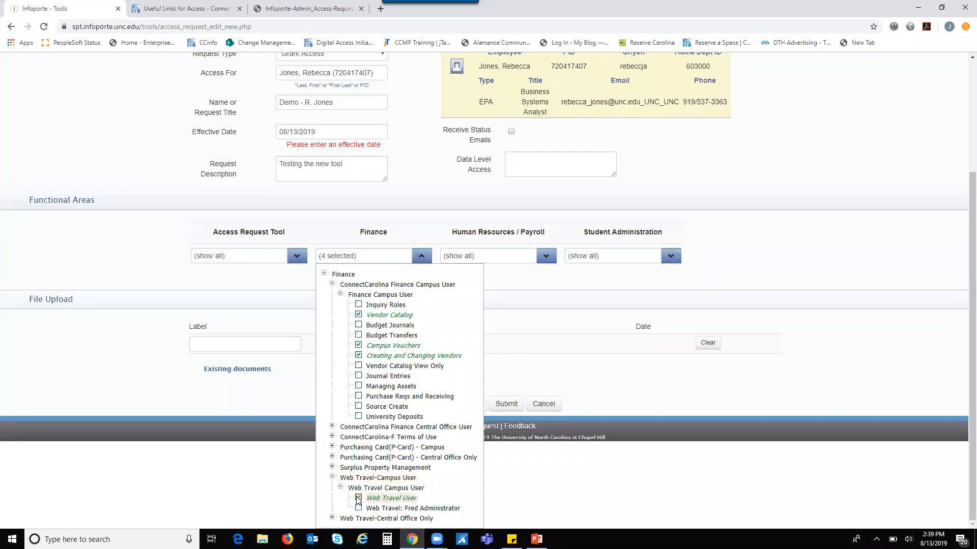
left_click(550, 257)
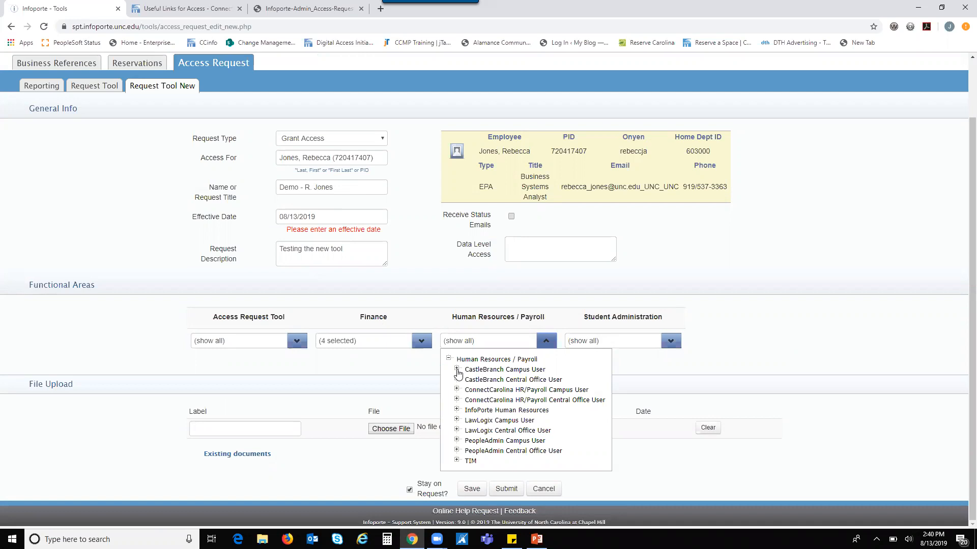
Step: Add the Basic Originator role under ConnectCarolina HR/Payroll Campus User
left_click(456, 370)
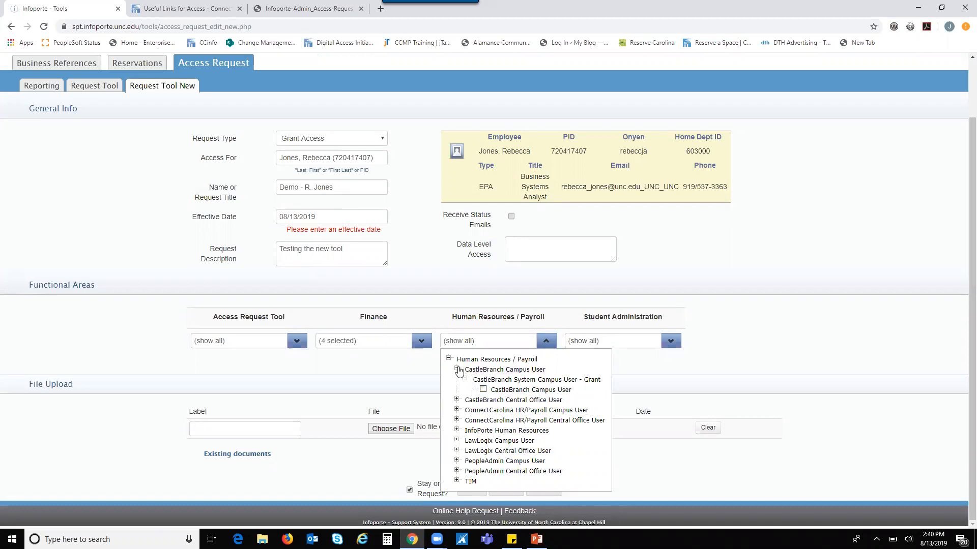
left_click(456, 370)
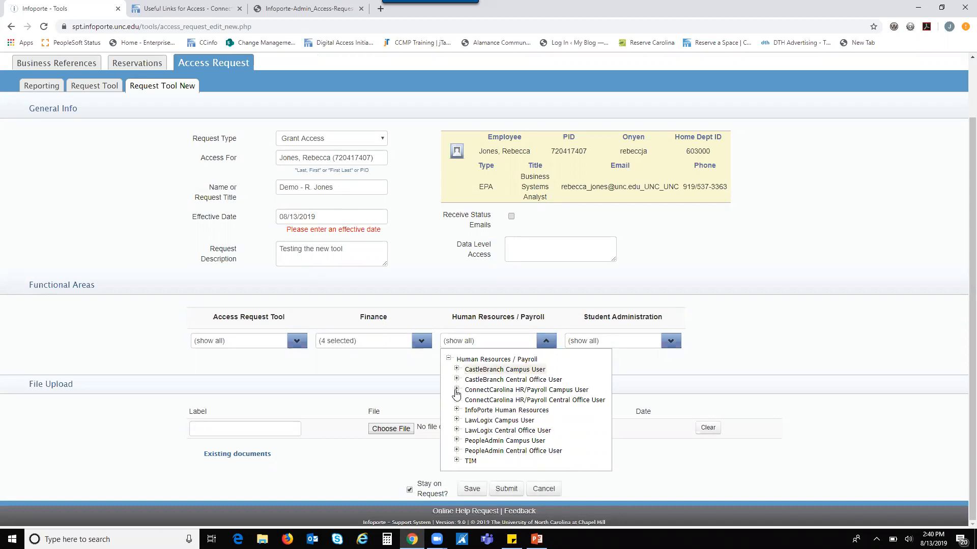
left_click(457, 390)
scroll(456, 391, "down", 2)
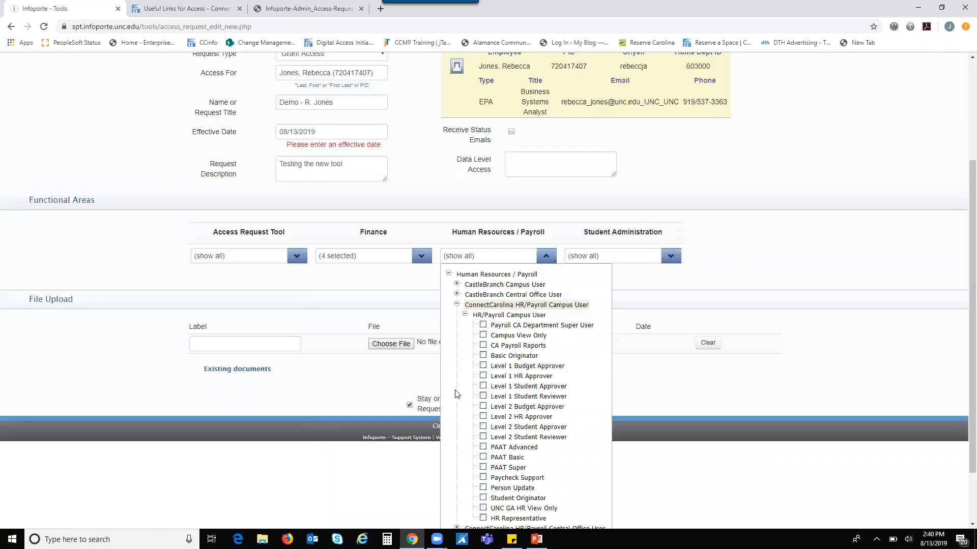
scroll(549, 348, "down", 2)
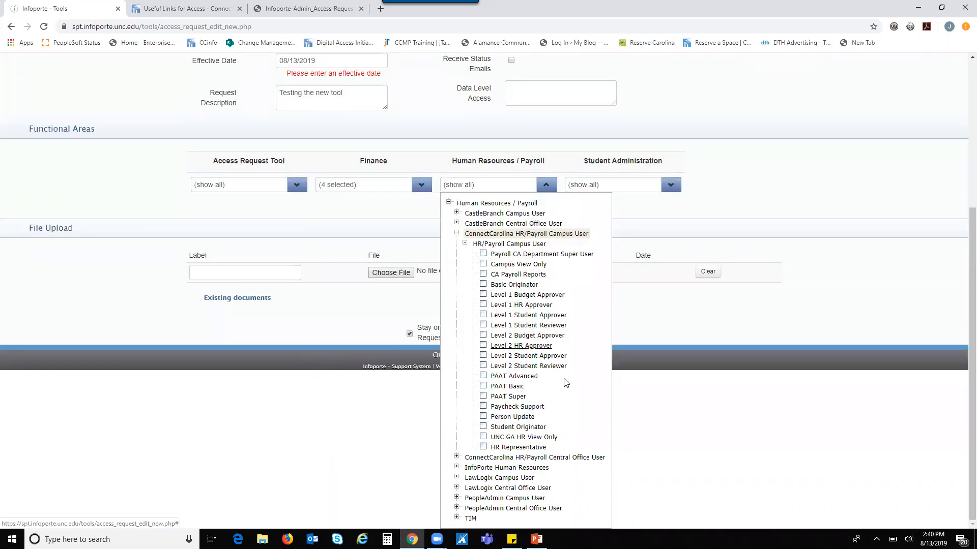
left_click(483, 285)
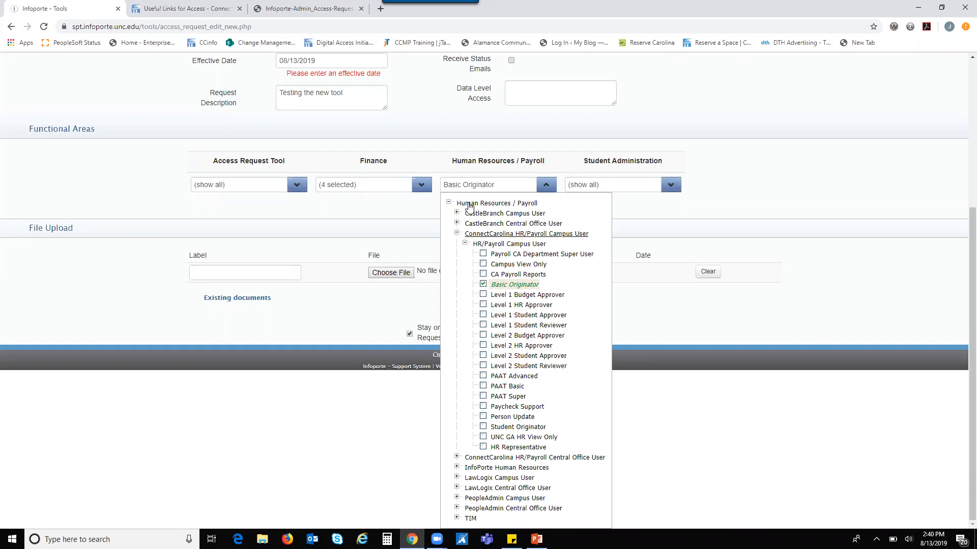
left_click(678, 216)
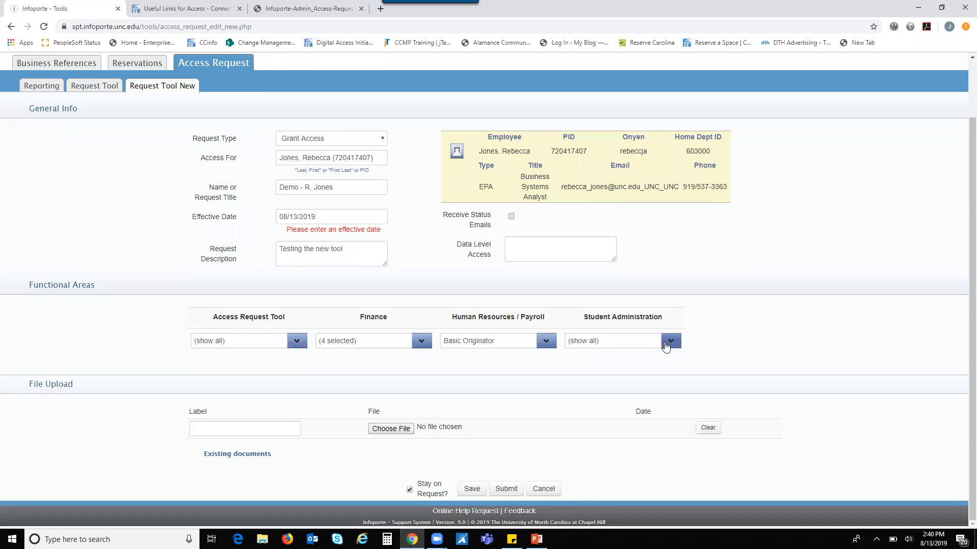
Step: Add the GSHIP Campus User role in Student Administration
left_click(669, 343)
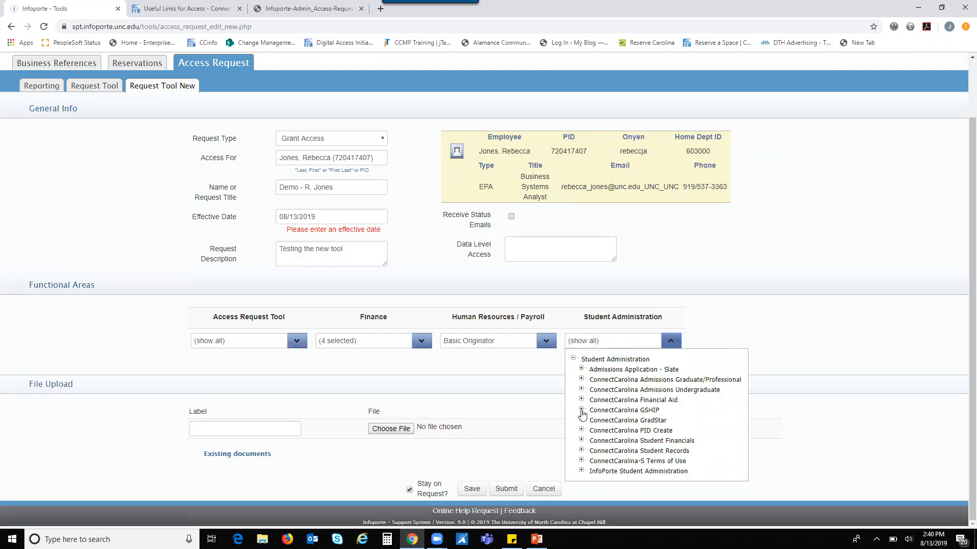
left_click(581, 410)
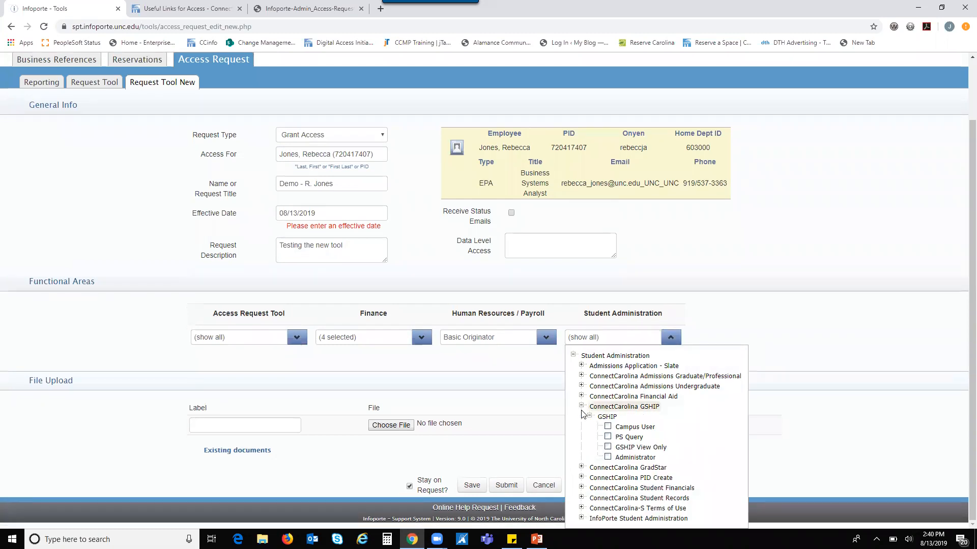
left_click(608, 426)
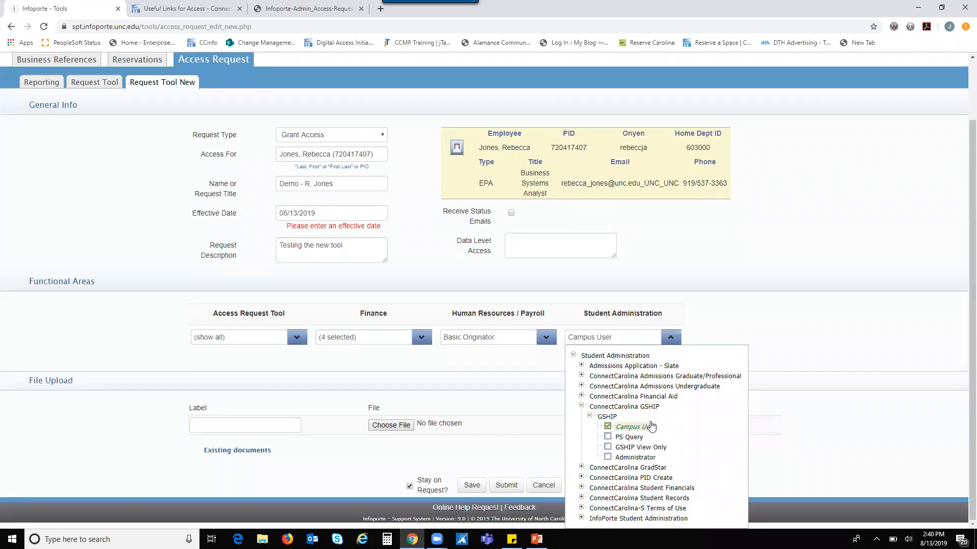
left_click(766, 334)
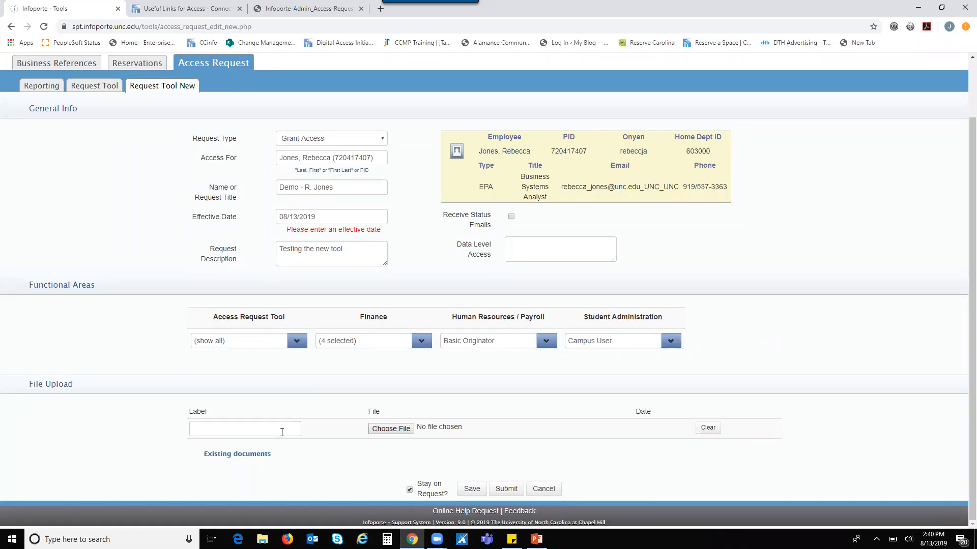
Step: Label the first upload with the employee's surname followed by 'Fin, HR, and SA'
left_click(281, 432)
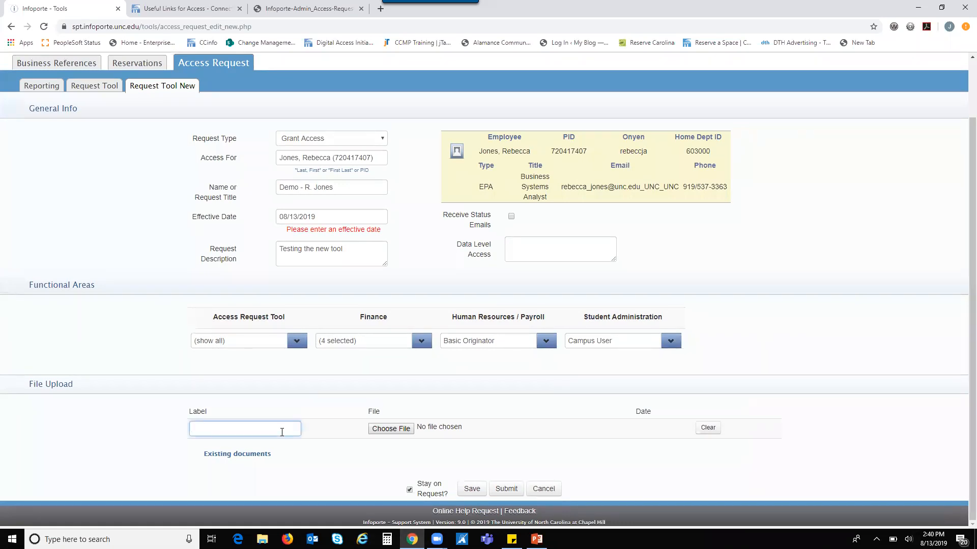
type("Jones")
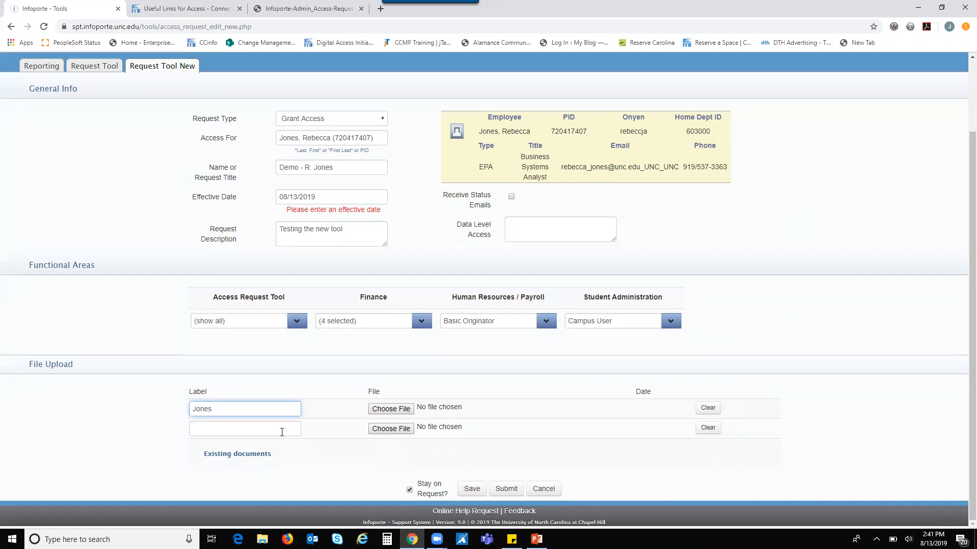
type("Fin, HR, and A")
Step: Choose the HR System Office Access Form v3-June2019 PDF as the upload file
left_click(391, 409)
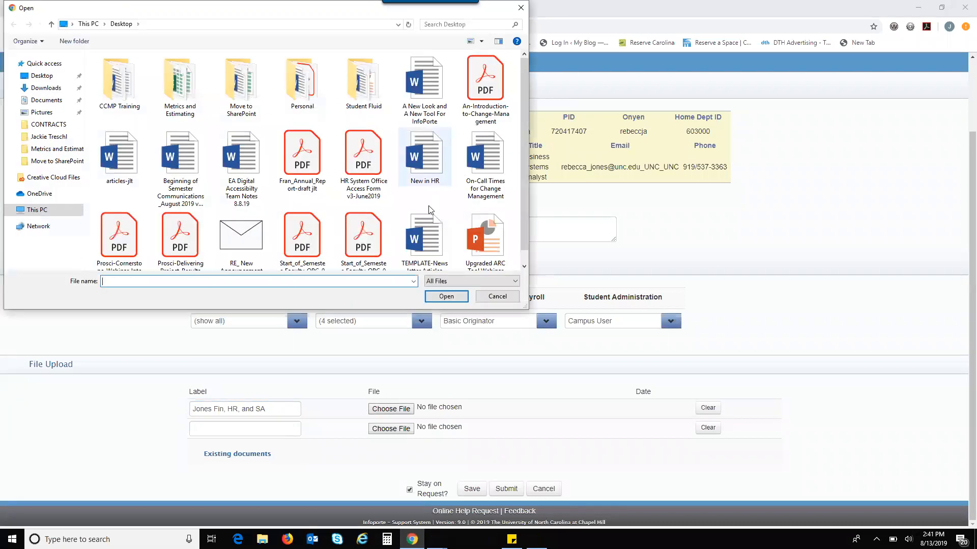
left_click(363, 162)
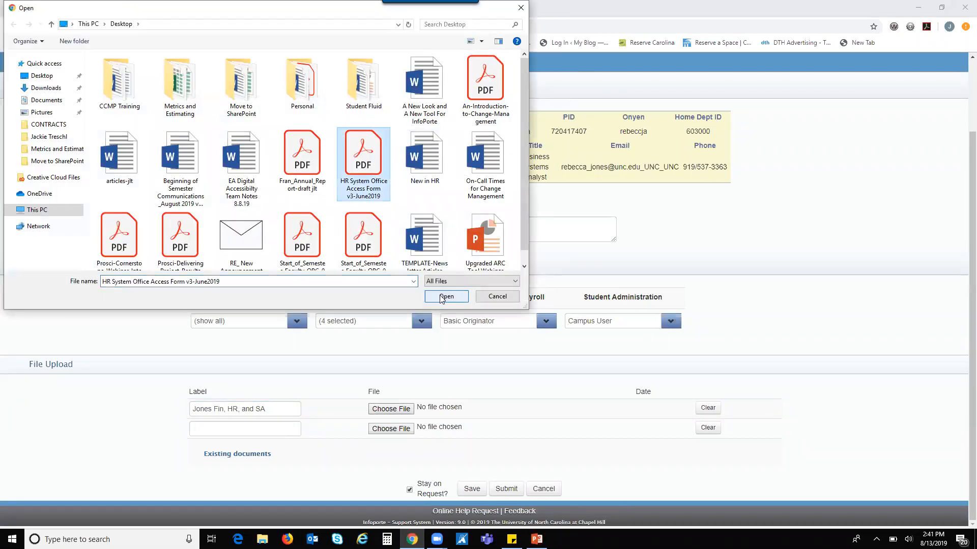
left_click(442, 296)
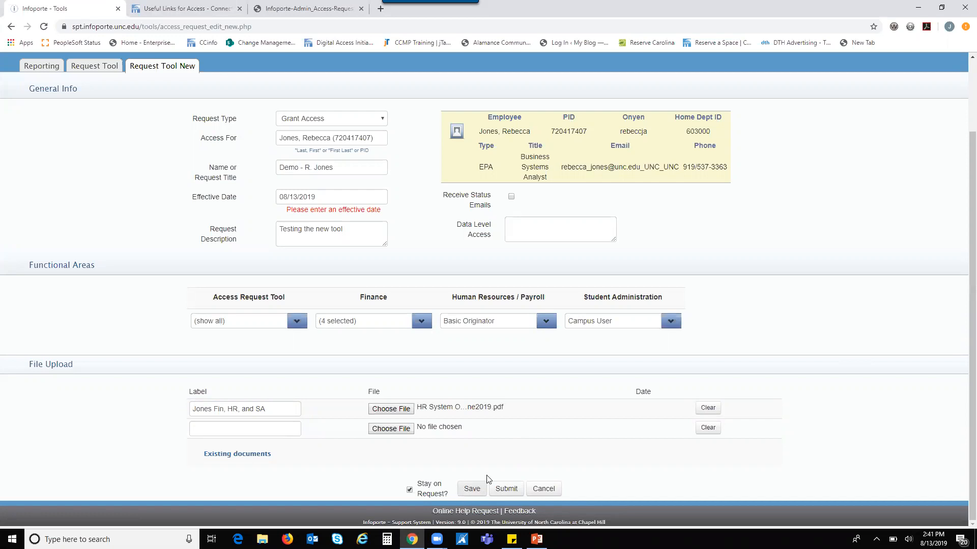
Step: Submit the completed Grant Access form with its roles and attached PDF
left_click(507, 491)
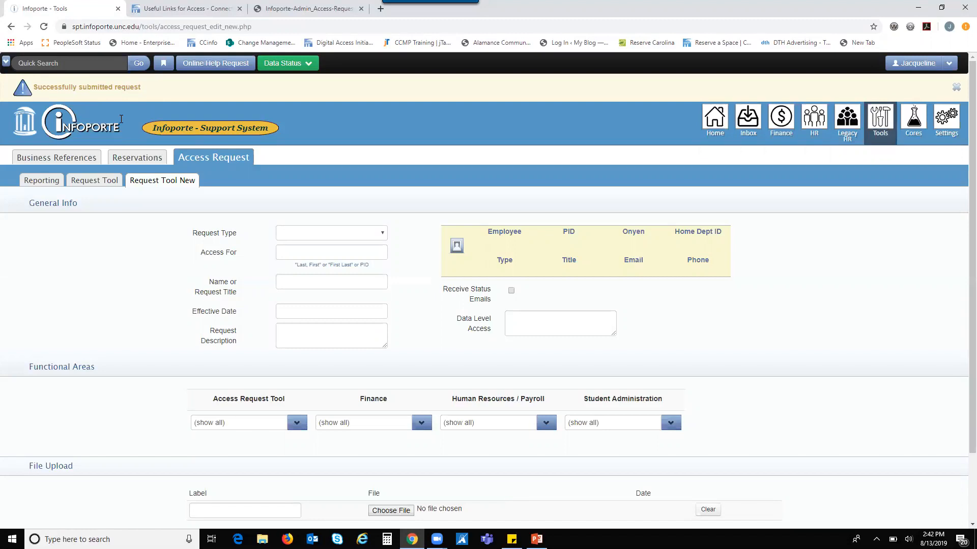
Step: Open the Access Request List and scroll to the new main request and four functional-area entries
left_click(55, 185)
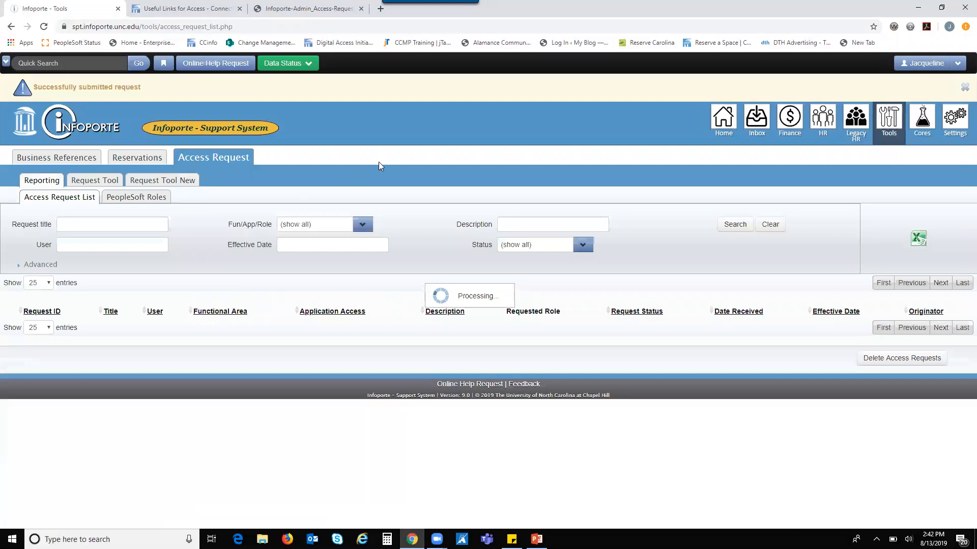
scroll(379, 166, "down", 2)
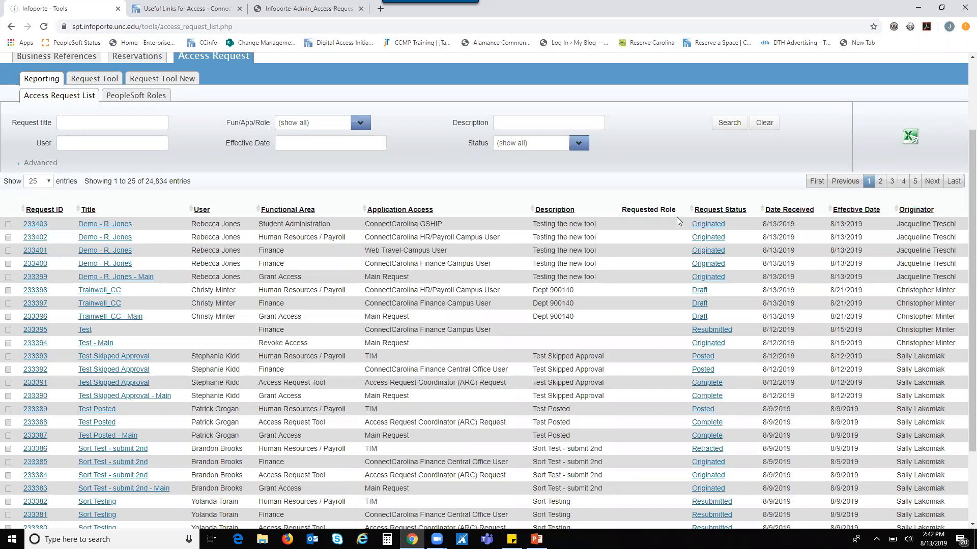
left_click(703, 228)
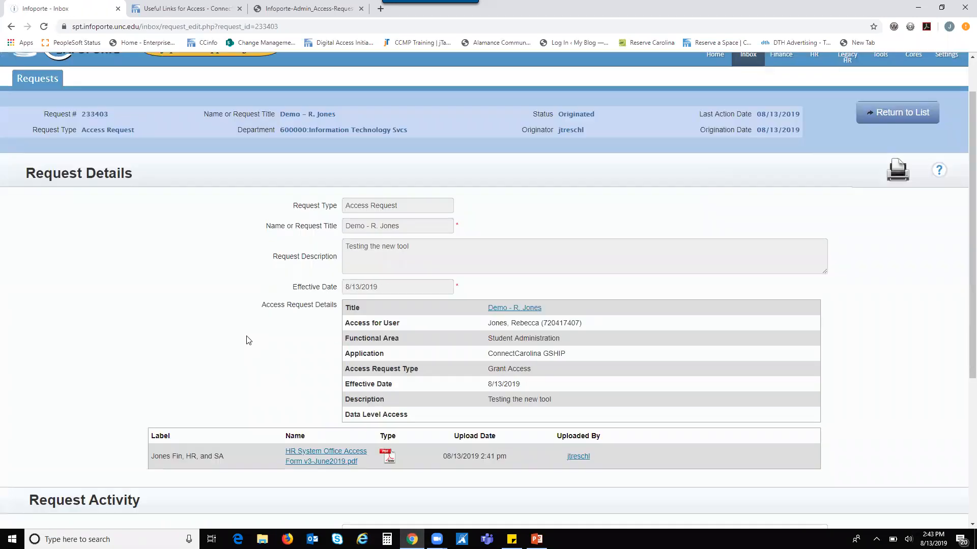
scroll(248, 340, "down", 5)
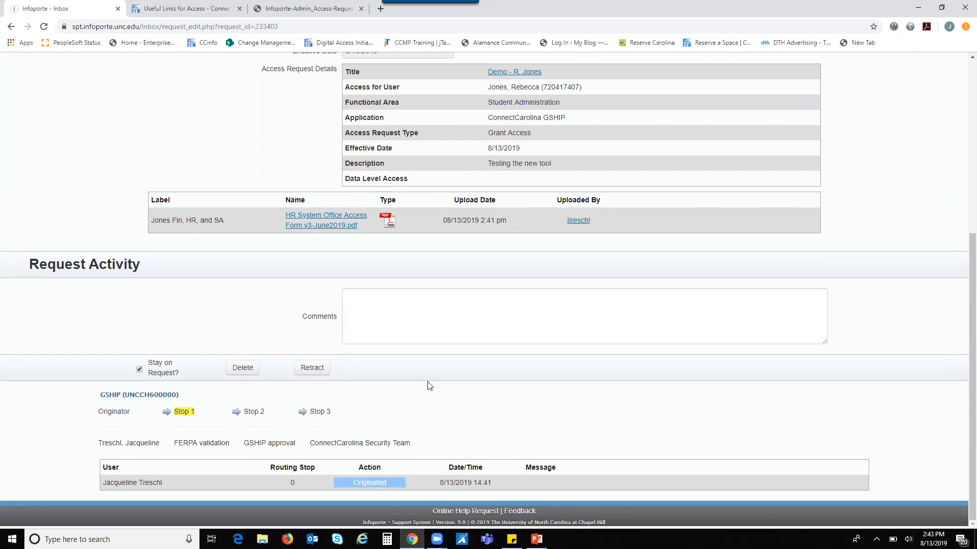
scroll(429, 386, "up", 6)
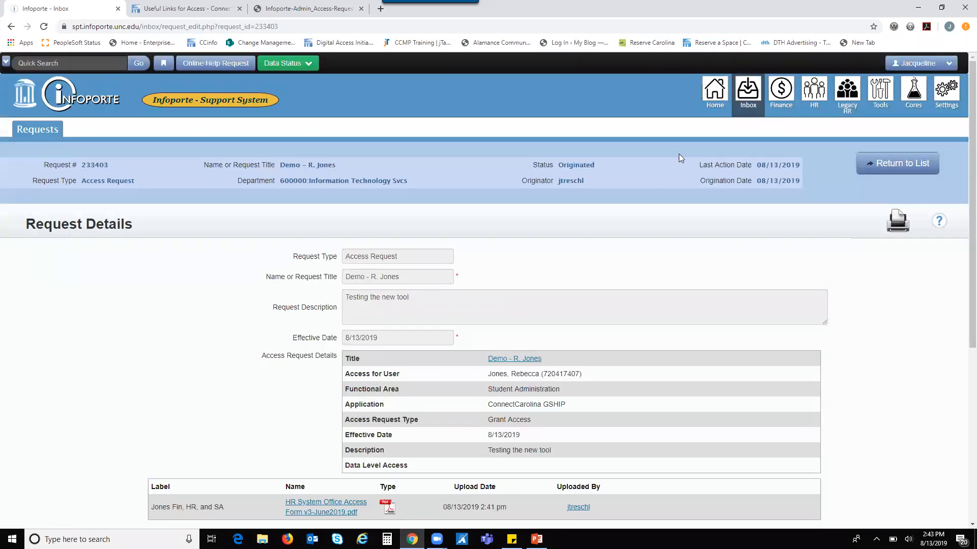
left_click(748, 92)
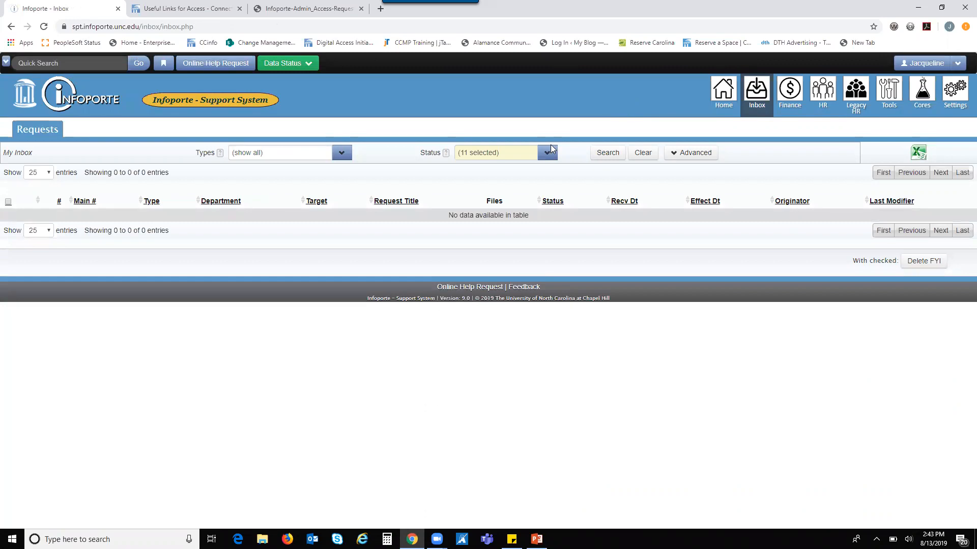
Step: Filter My Inbox by Originated status to list the six originated requests
left_click(548, 155)
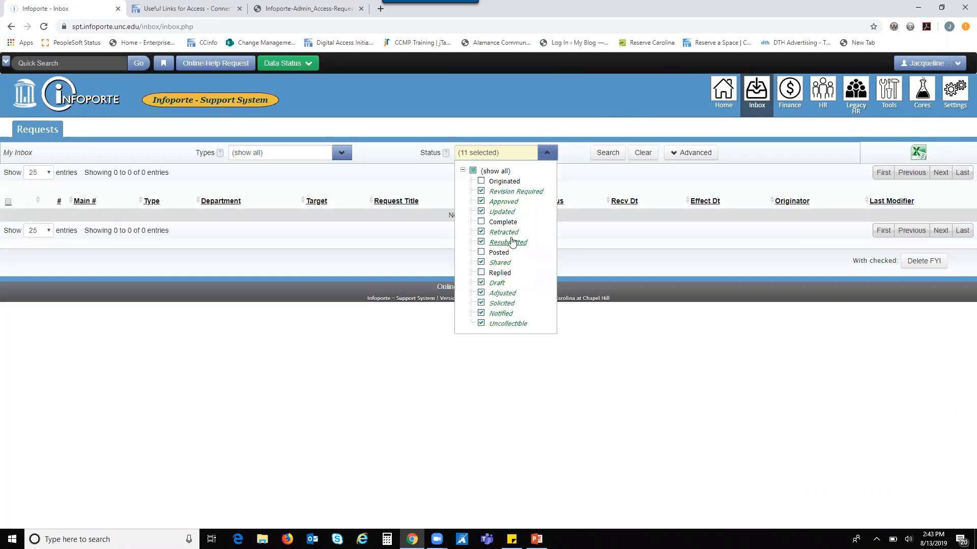
left_click(481, 181)
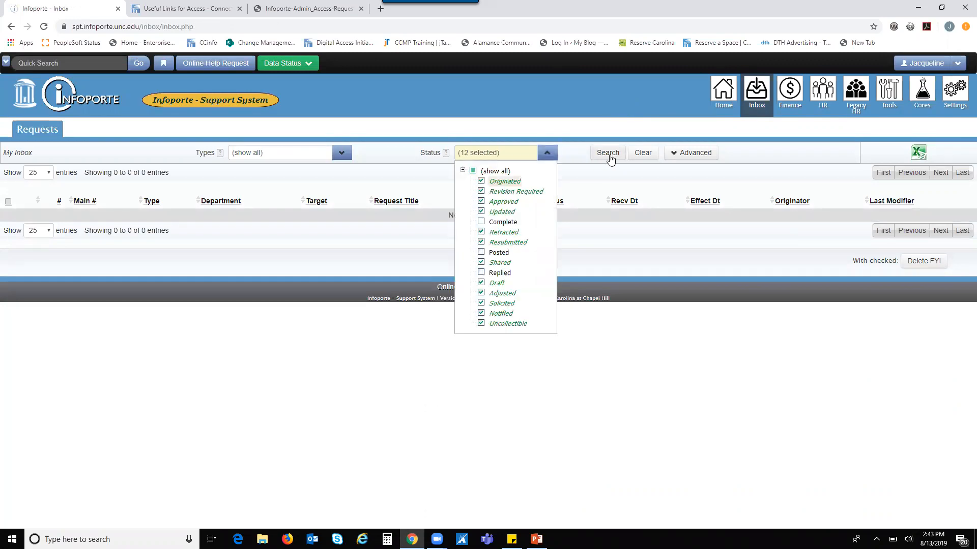
left_click(608, 153)
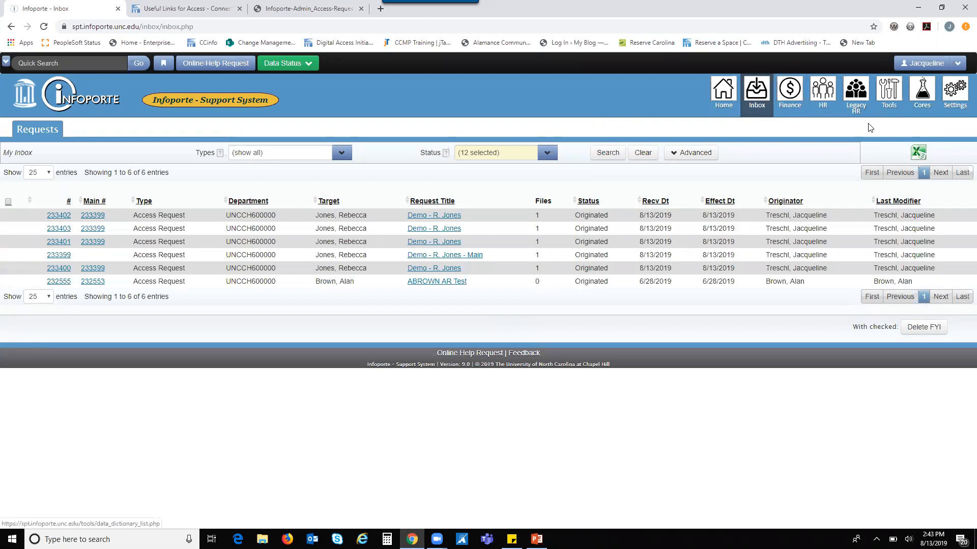
left_click(889, 92)
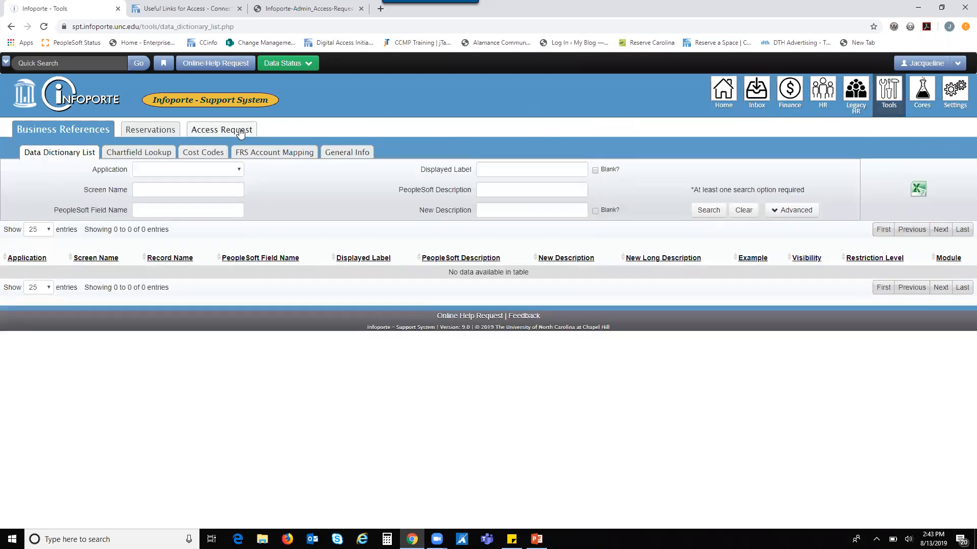
Step: From the Access Request tab, start a blank Access Request Tool New form
left_click(241, 131)
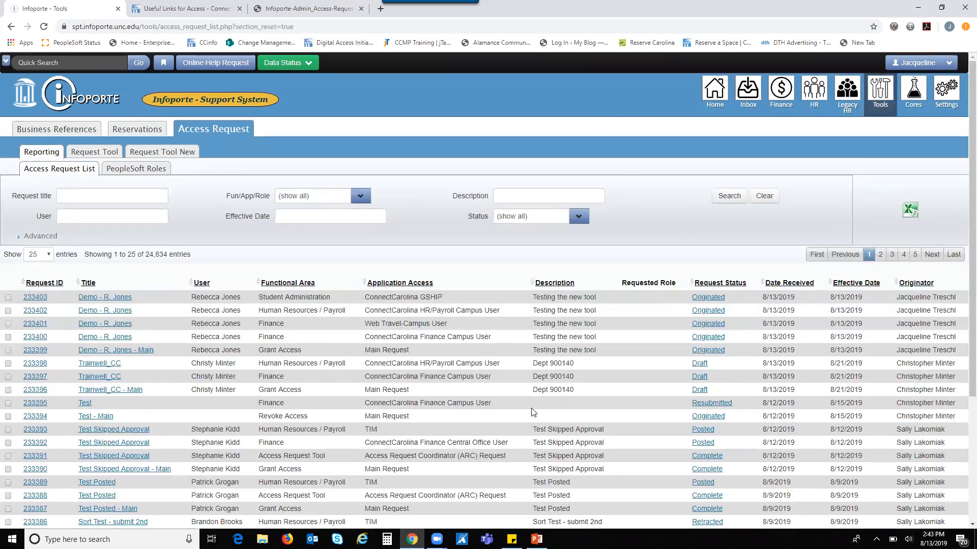
scroll(533, 412, "down", 1)
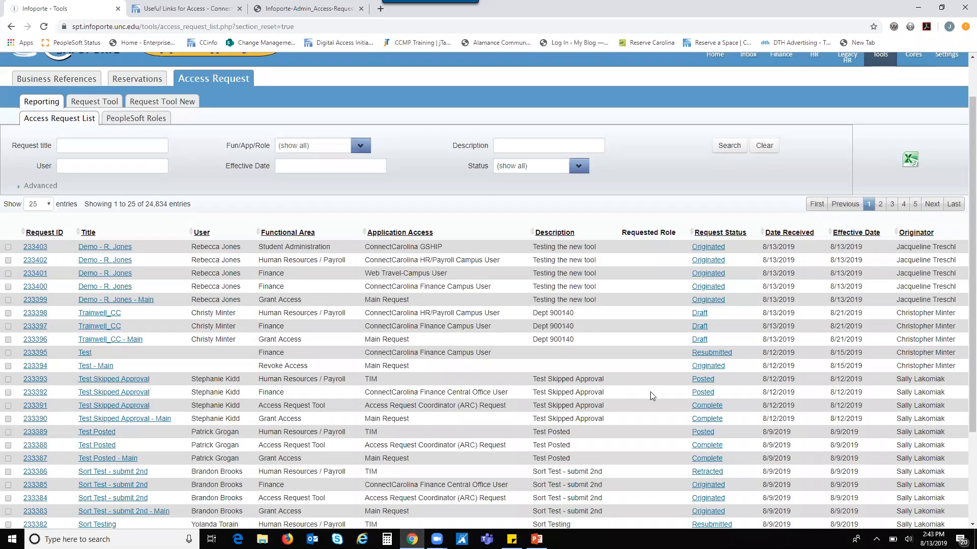
scroll(650, 392, "down", 1)
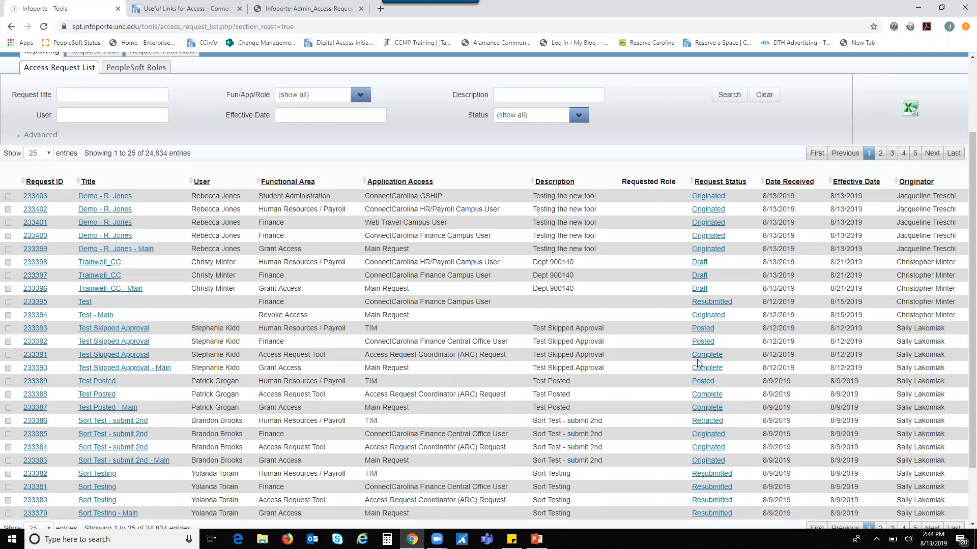
scroll(698, 363, "up", 2)
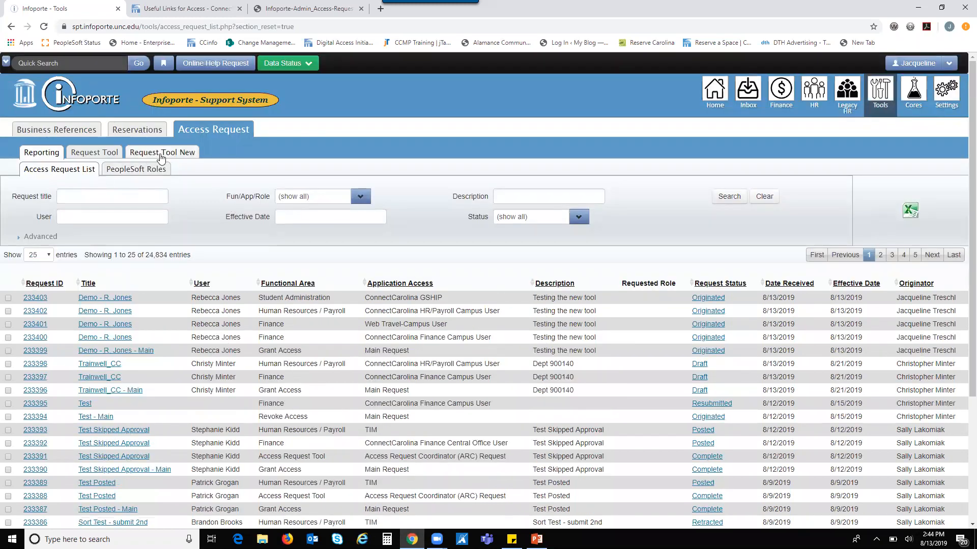
left_click(163, 153)
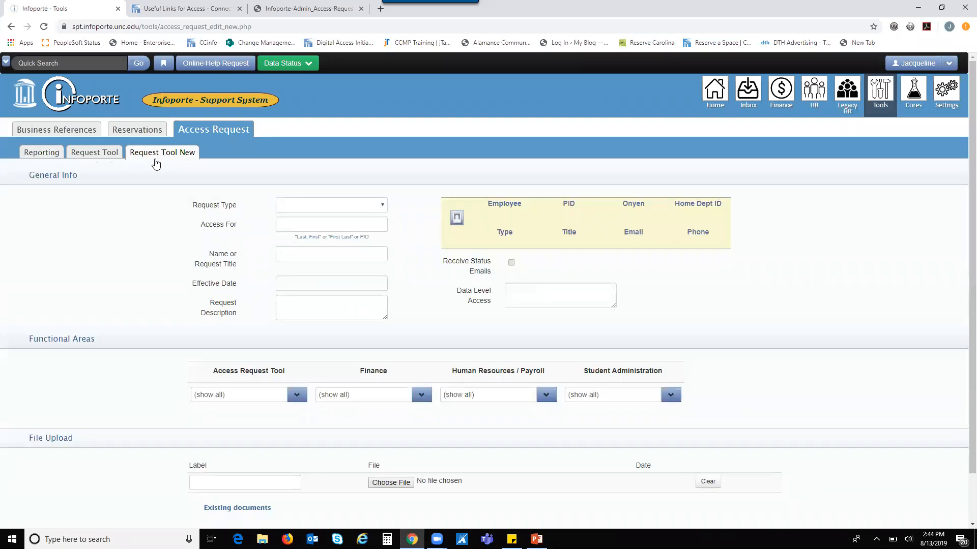
scroll(70, 271, "down", 1)
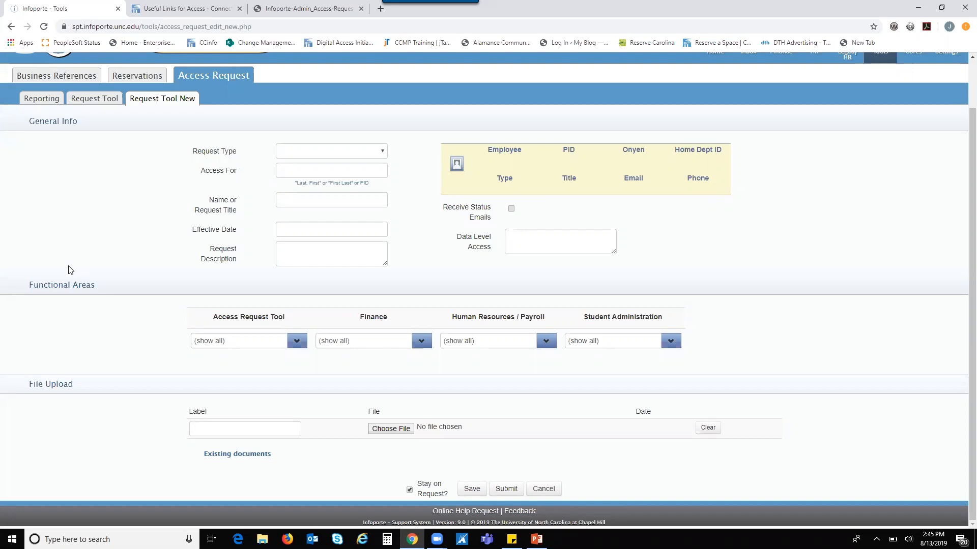
scroll(70, 269, "up", 1)
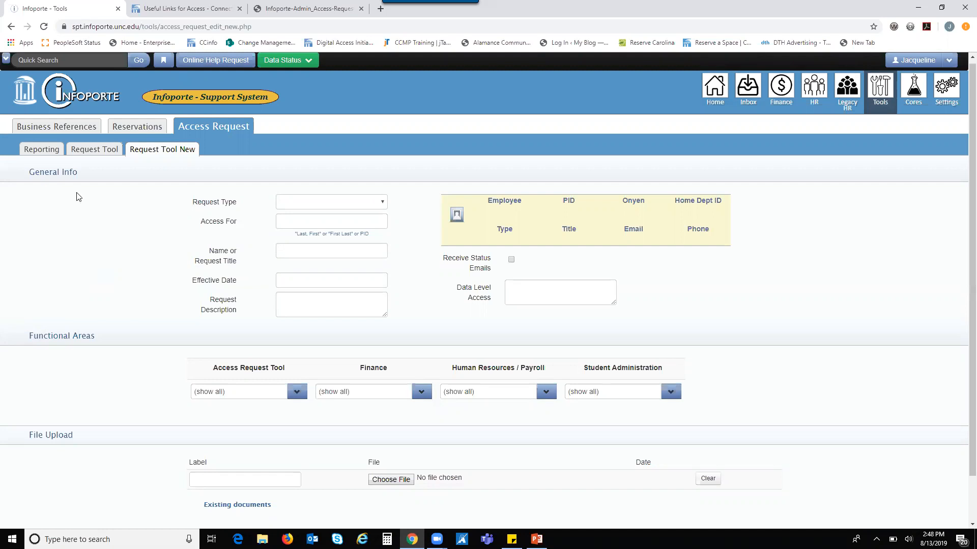
Step: Look over the Demo main request's details, then return to My Inbox's six Originated requests
left_click(750, 91)
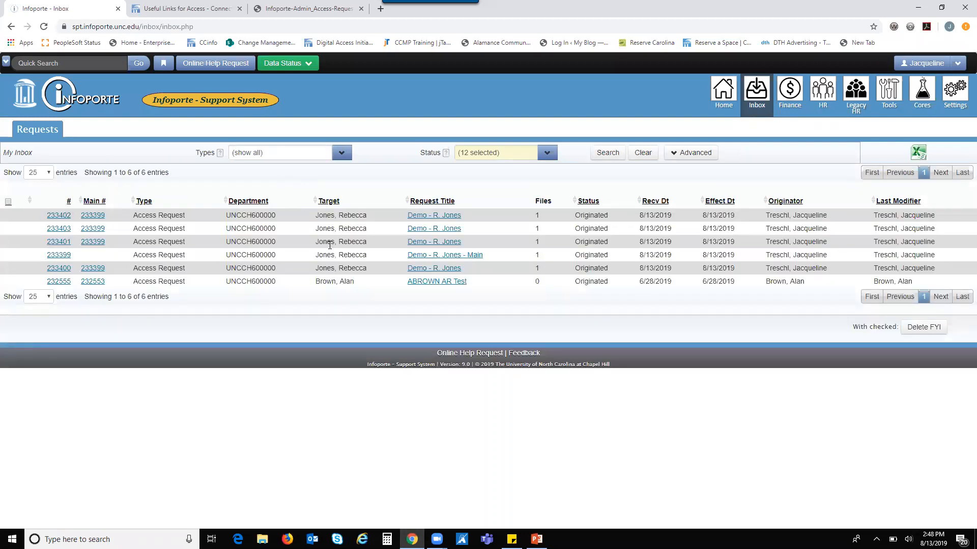
left_click(443, 259)
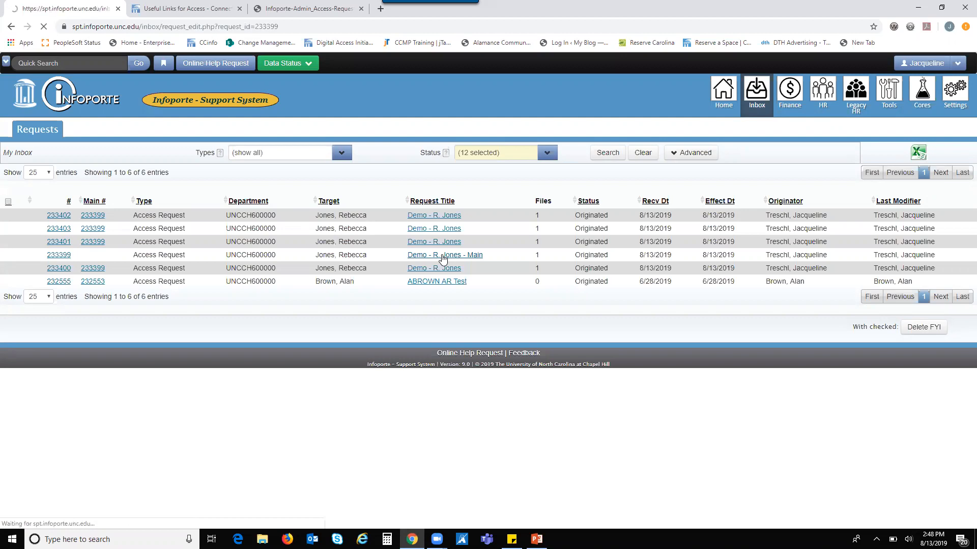
scroll(81, 287, "down", 1)
scroll(81, 287, "down", 4)
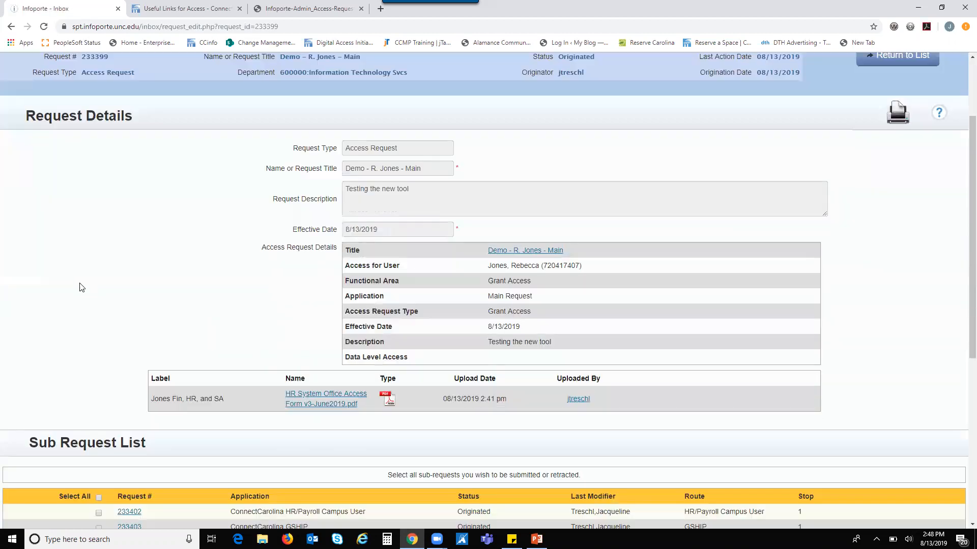
scroll(84, 288, "up", 5)
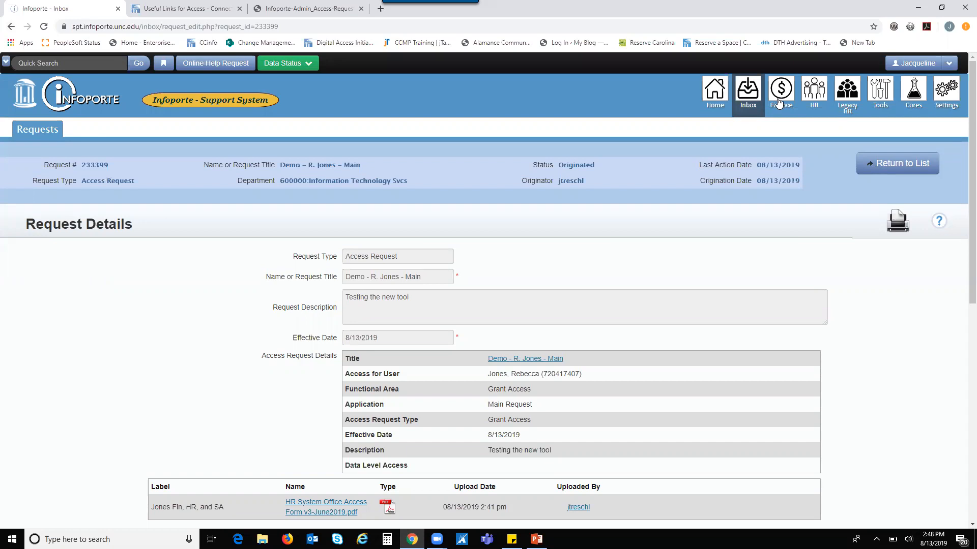
left_click(755, 87)
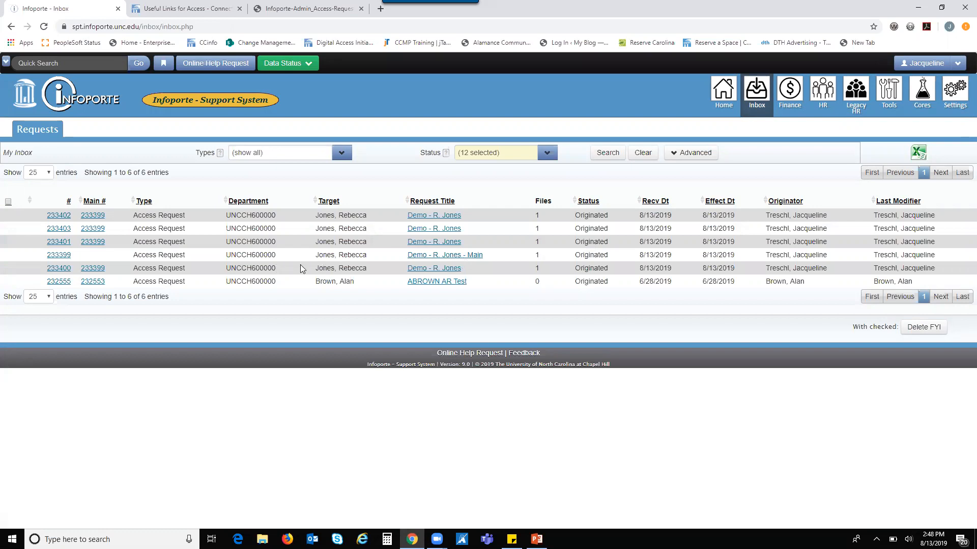
Step: Open the Demo main request and scroll to its four Originated sub-requests and PDF
left_click(463, 255)
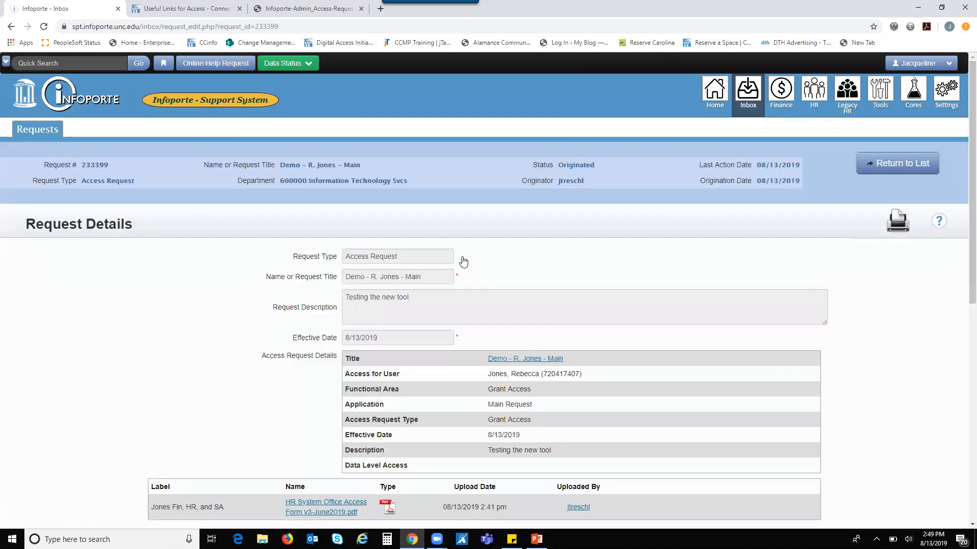
scroll(463, 262, "down", 5)
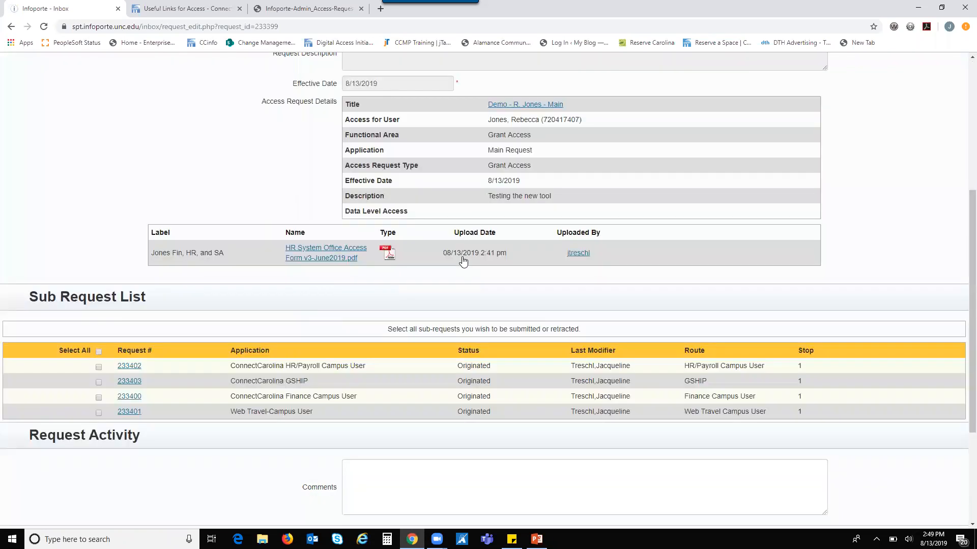
scroll(440, 297, "down", 1)
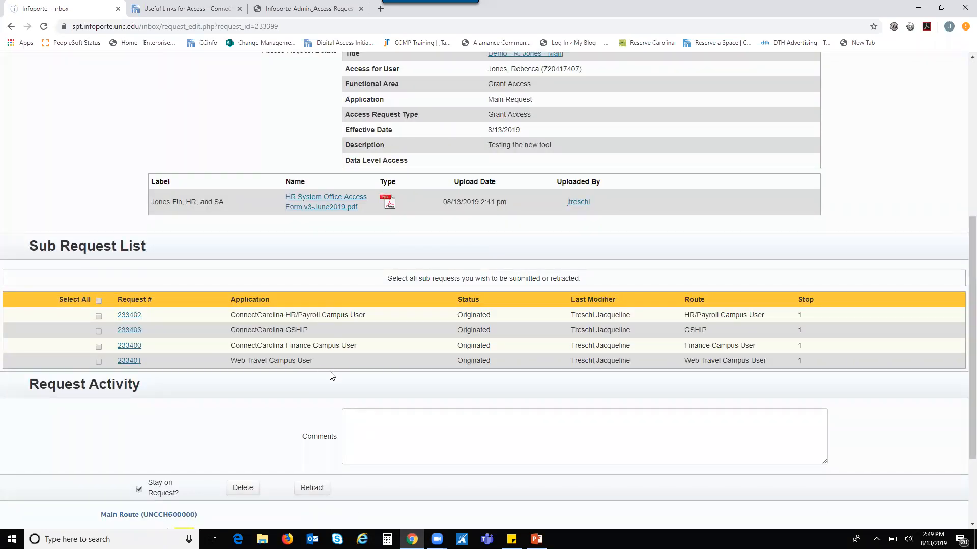
Step: Review the HR/Payroll Campus User sub-request's details and its three-stop route to ConnectCarolina Security
left_click(131, 318)
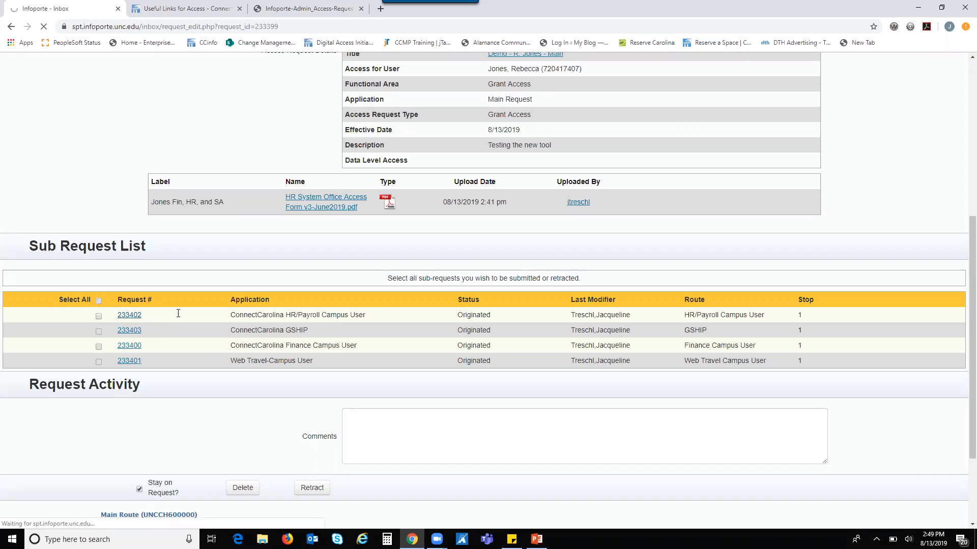
scroll(547, 272, "down", 4)
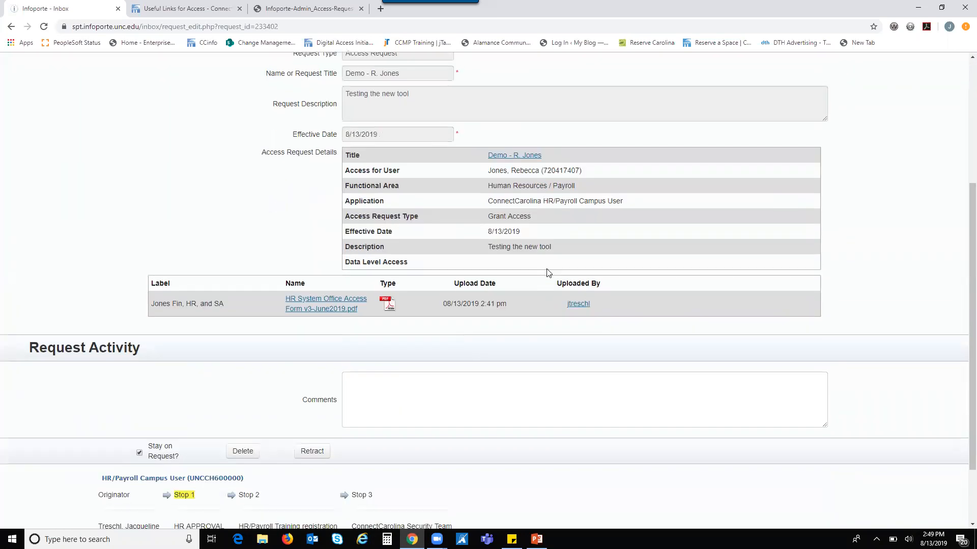
scroll(547, 273, "down", 2)
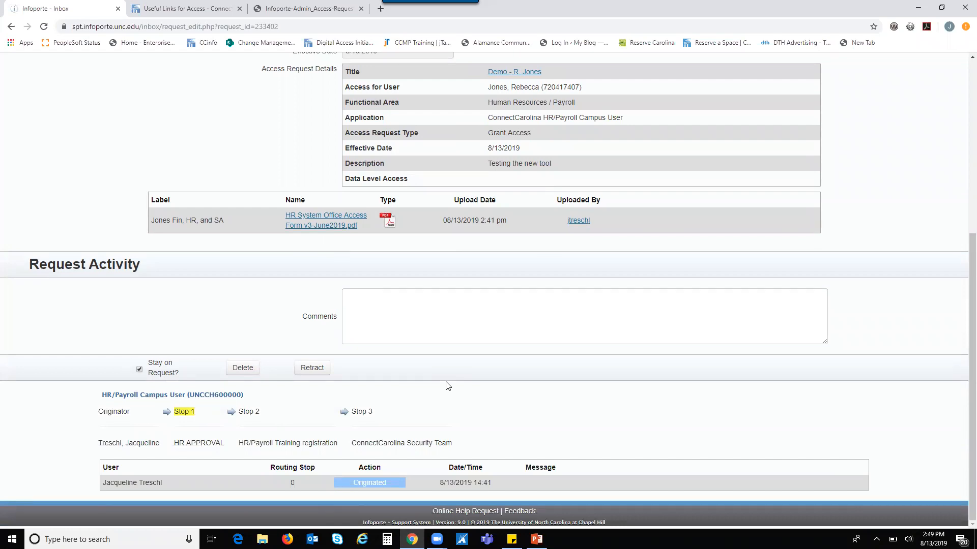
scroll(447, 386, "up", 3)
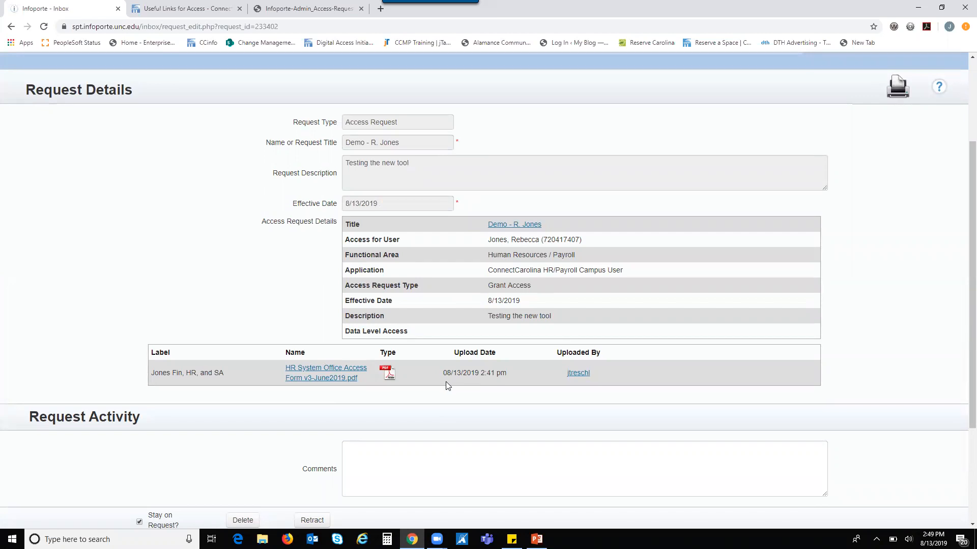
scroll(446, 382, "up", 2)
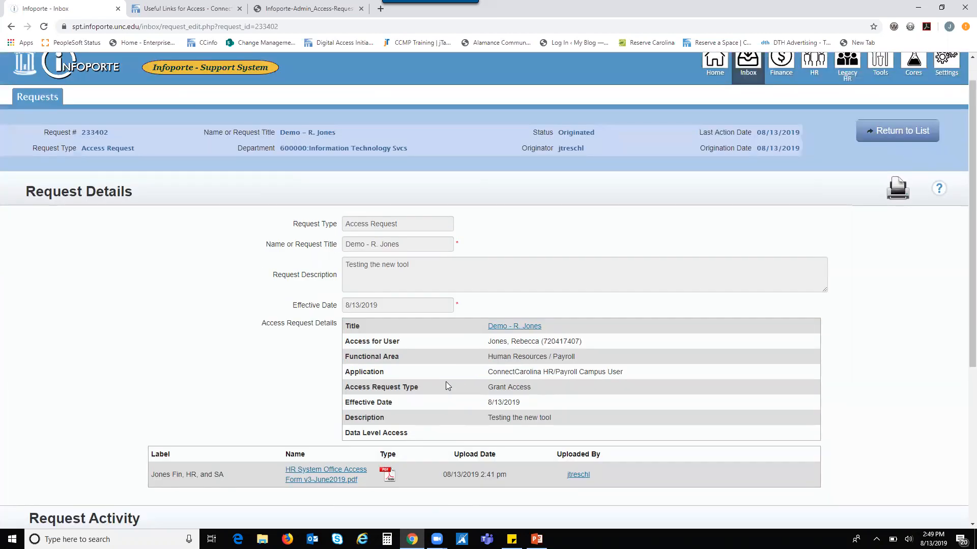
scroll(446, 382, "up", 1)
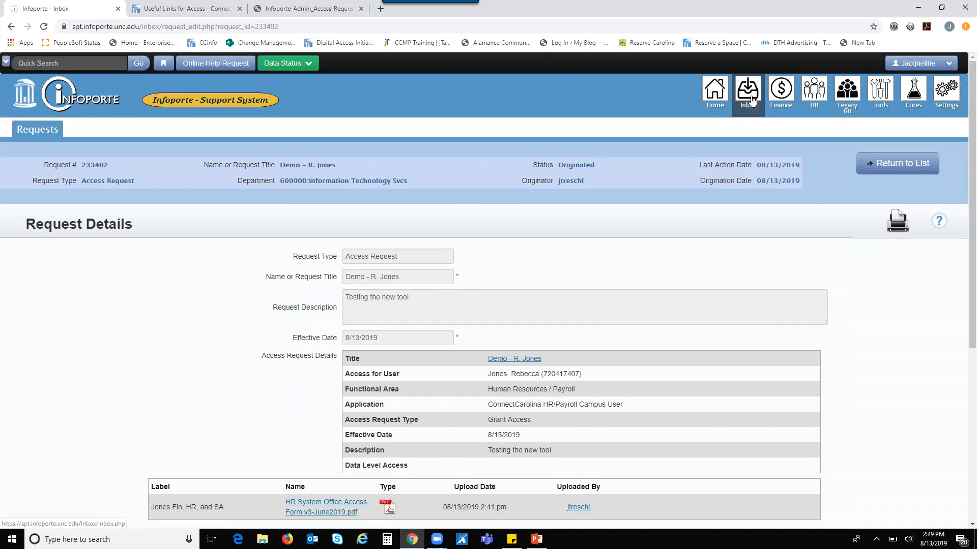
Step: Go back to the main request page and recheck its four sub-requests at stop 1
left_click(11, 26)
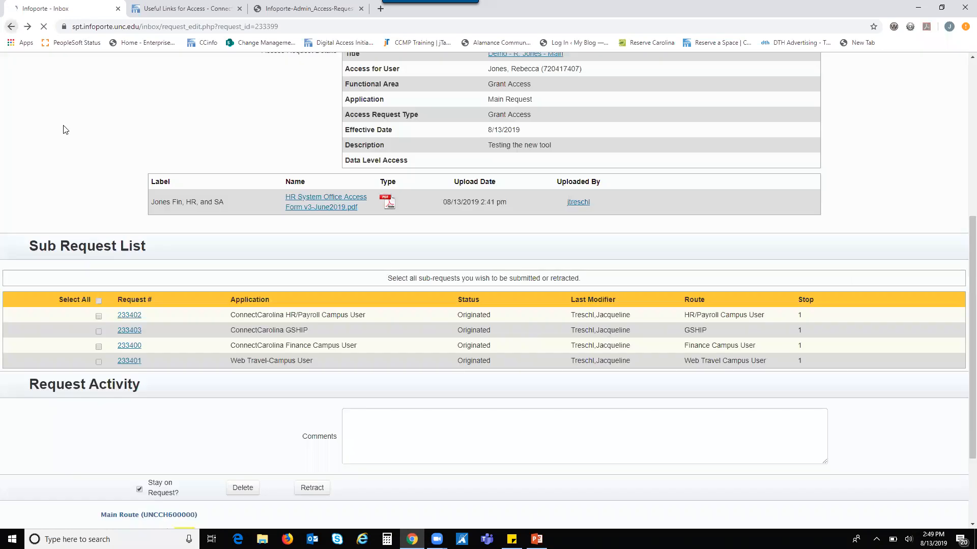
scroll(257, 115, "down", 1)
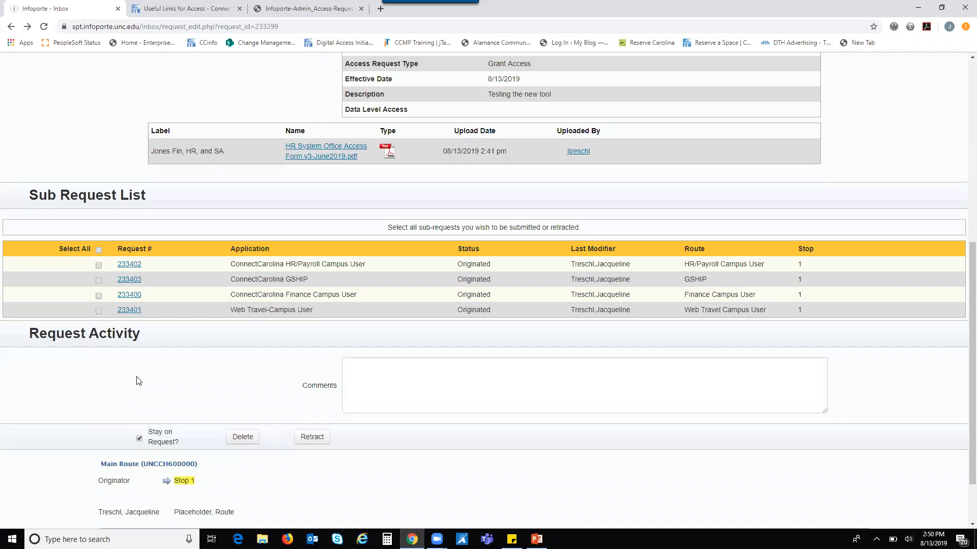
scroll(137, 380, "up", 3)
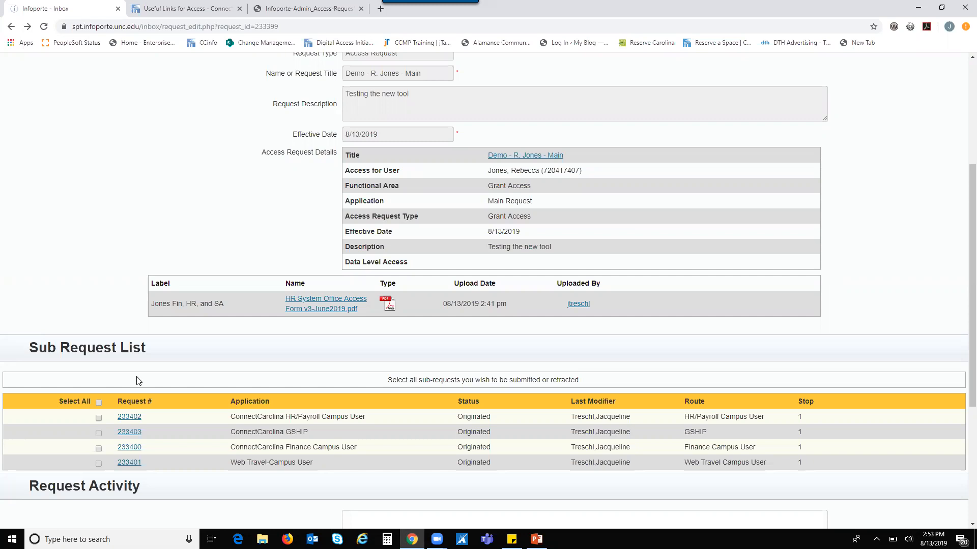
scroll(136, 380, "up", 4)
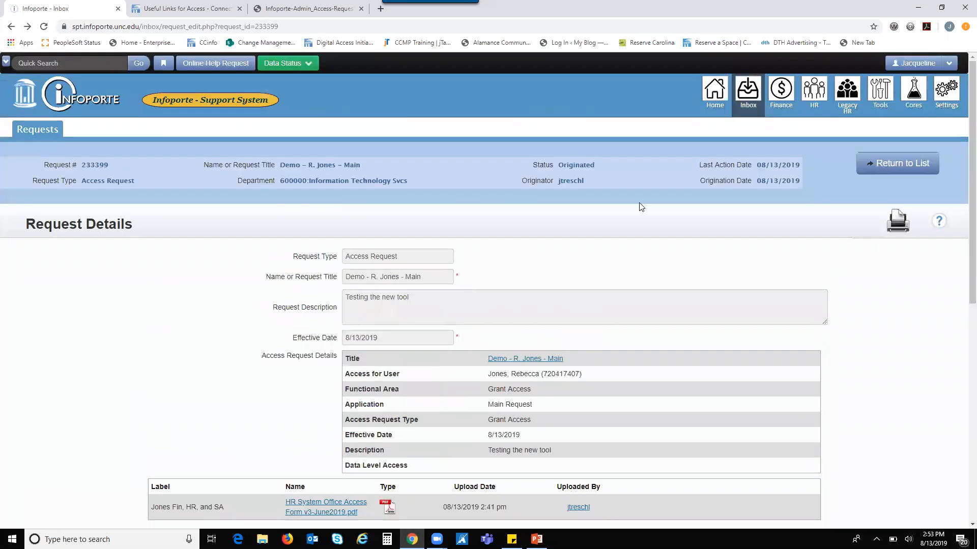
Step: Search PeopleSoft Roles for the originator's user name, listing 32 Finance and HR/Payroll roles
left_click(889, 98)
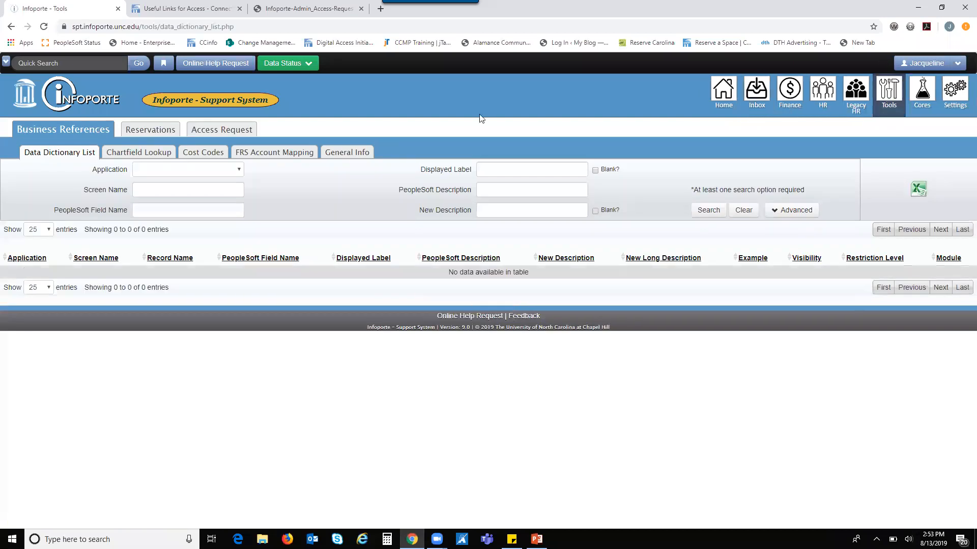
left_click(207, 132)
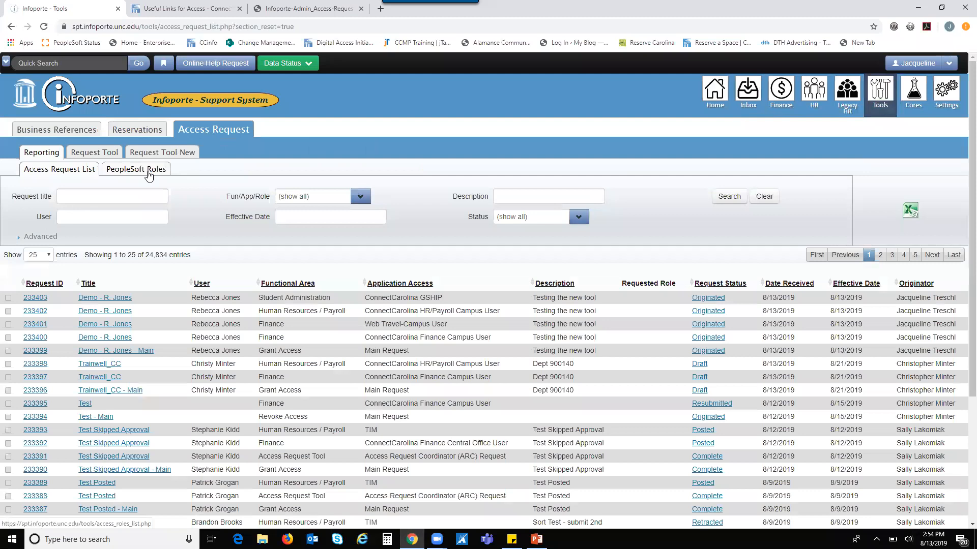
left_click(149, 173)
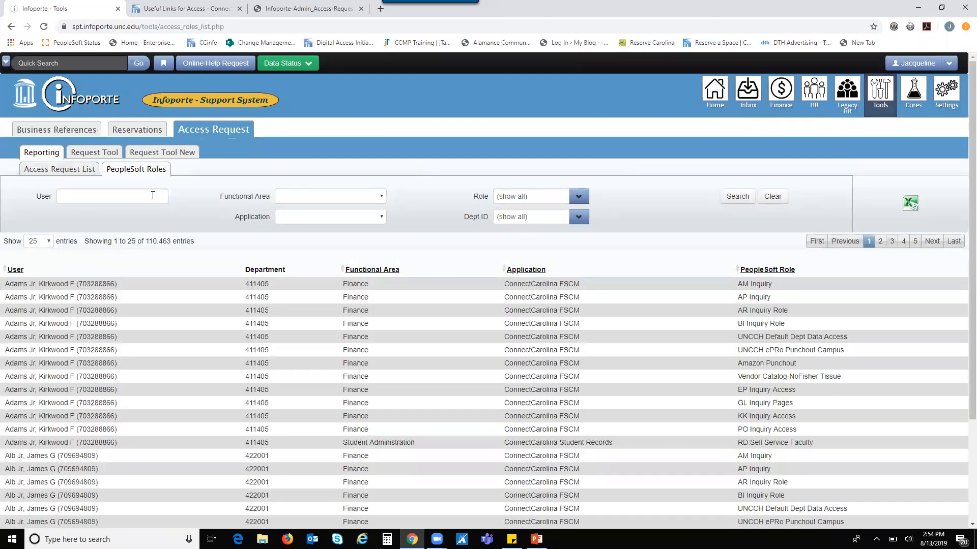
left_click(153, 195)
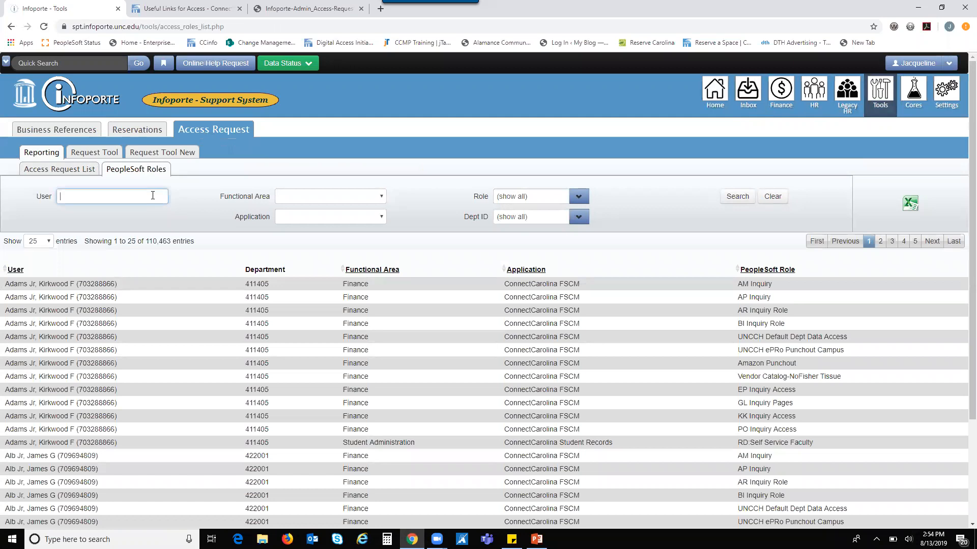
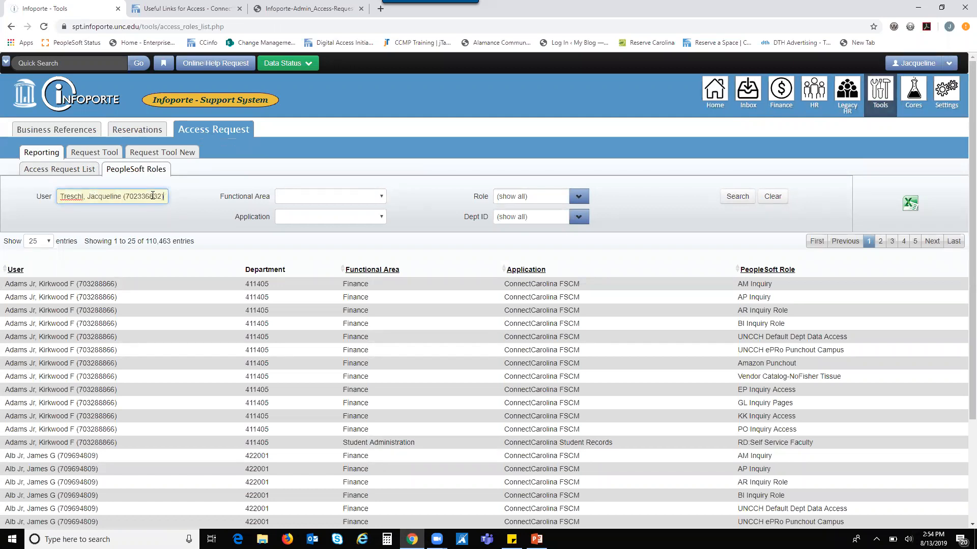
left_click(737, 197)
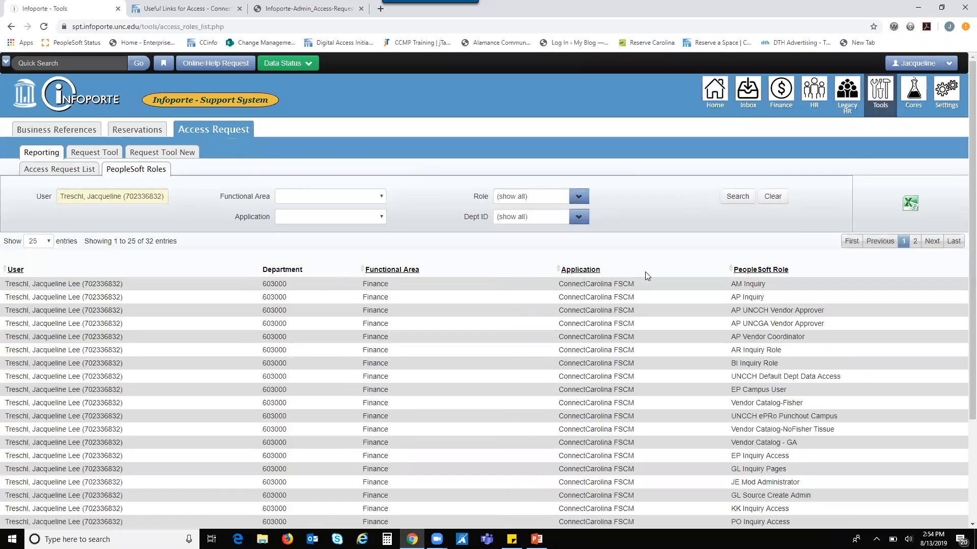
scroll(655, 263, "down", 1)
scroll(656, 263, "down", 1)
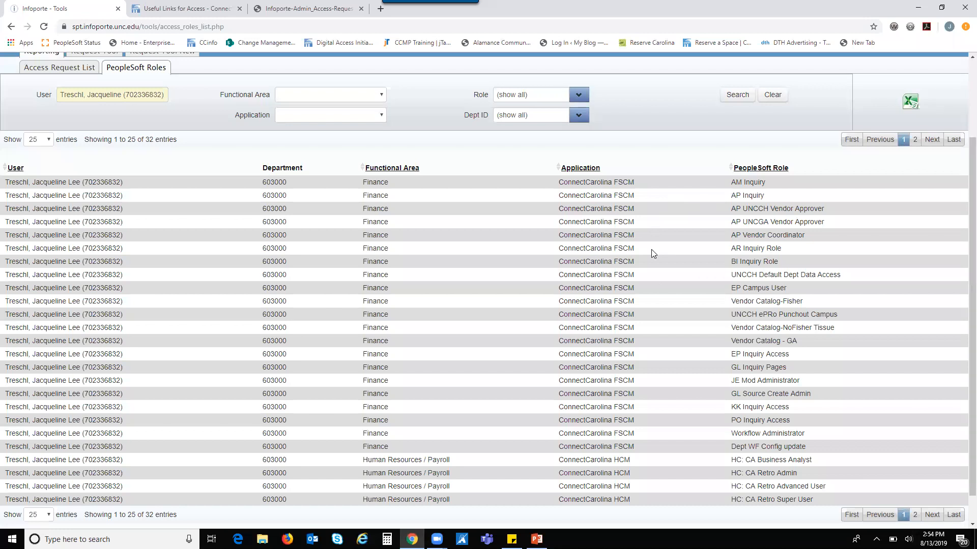